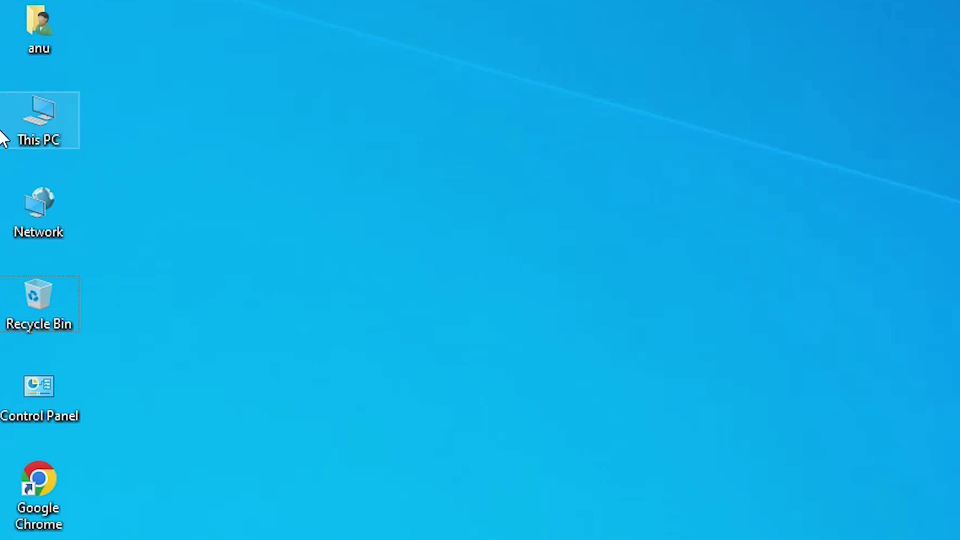
Check the PC's system information from This PC's options, then close the window.
right_click(50, 131)
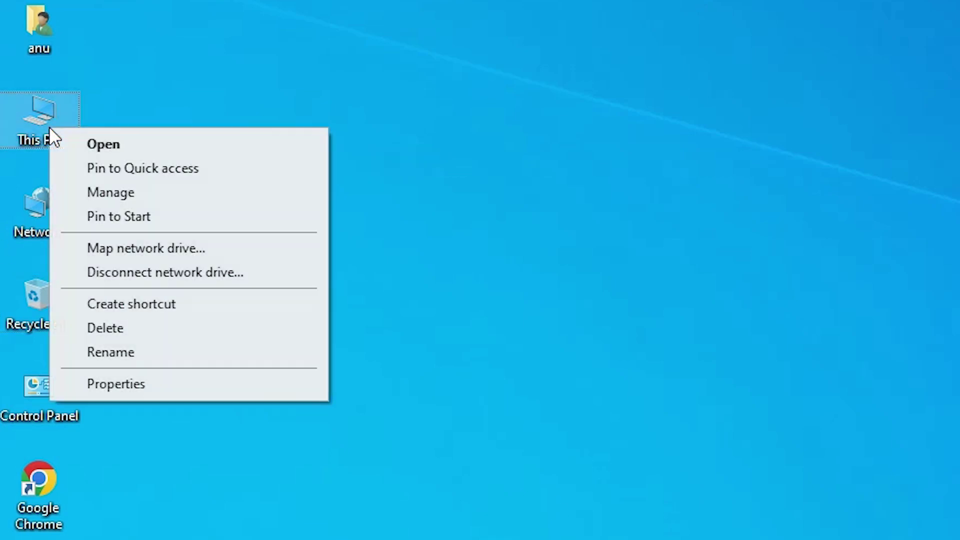
click(152, 385)
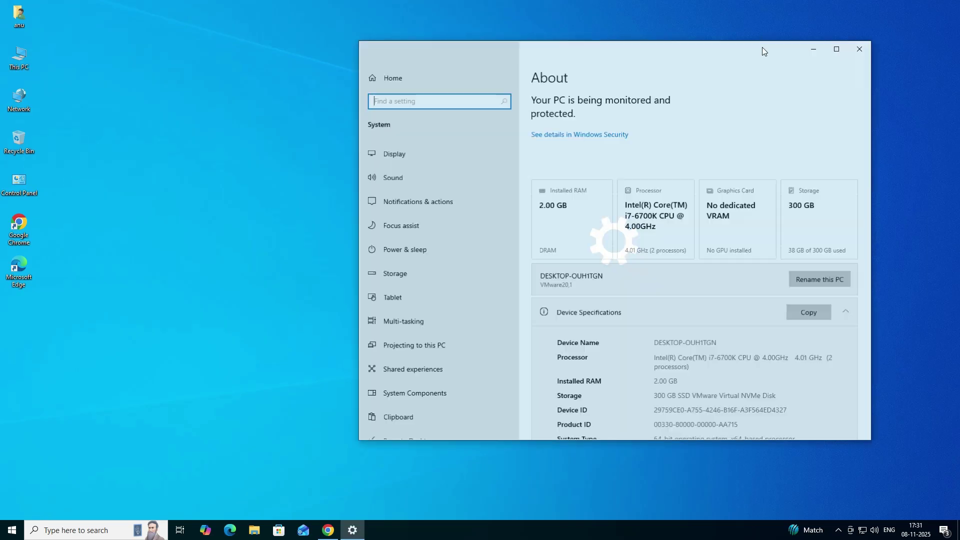
drag(762, 47, 636, 49)
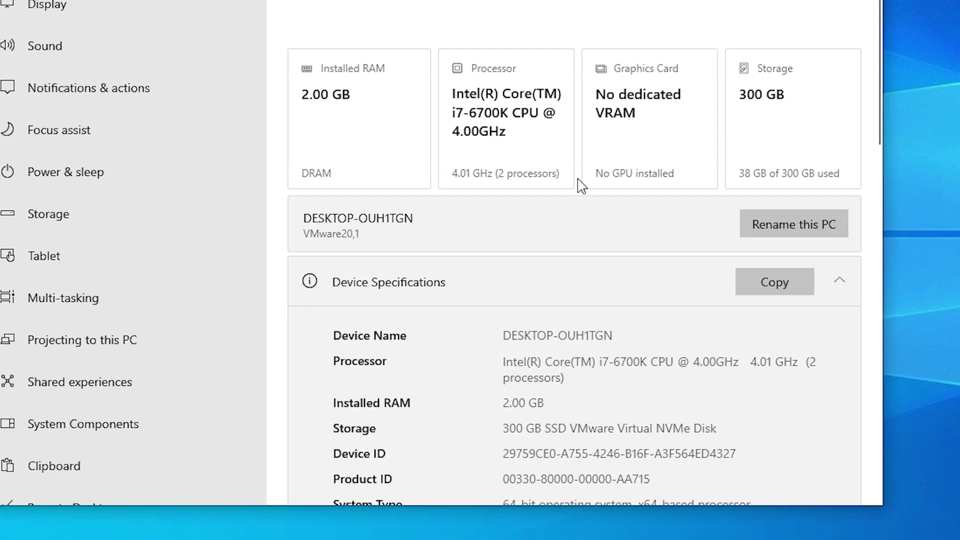
scroll(582, 186, down, 5)
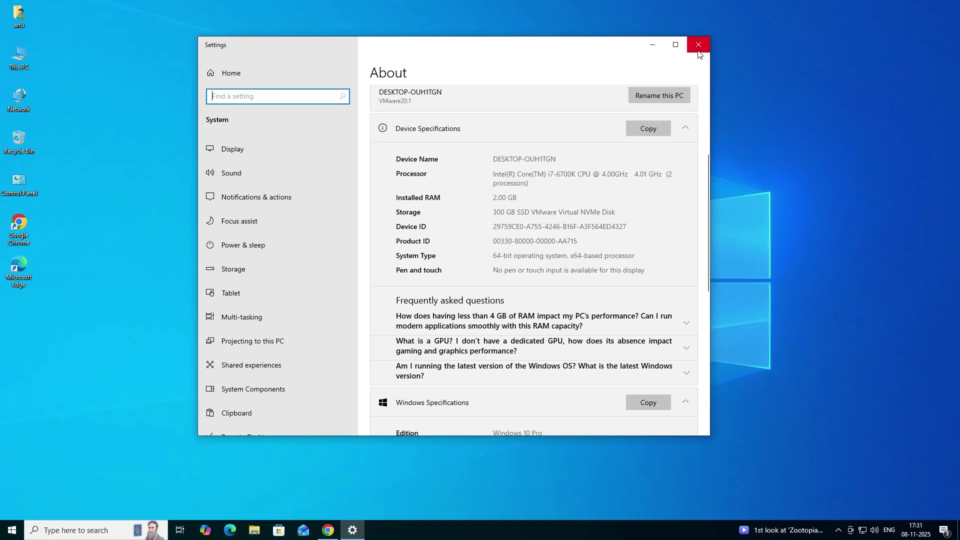
click(698, 46)
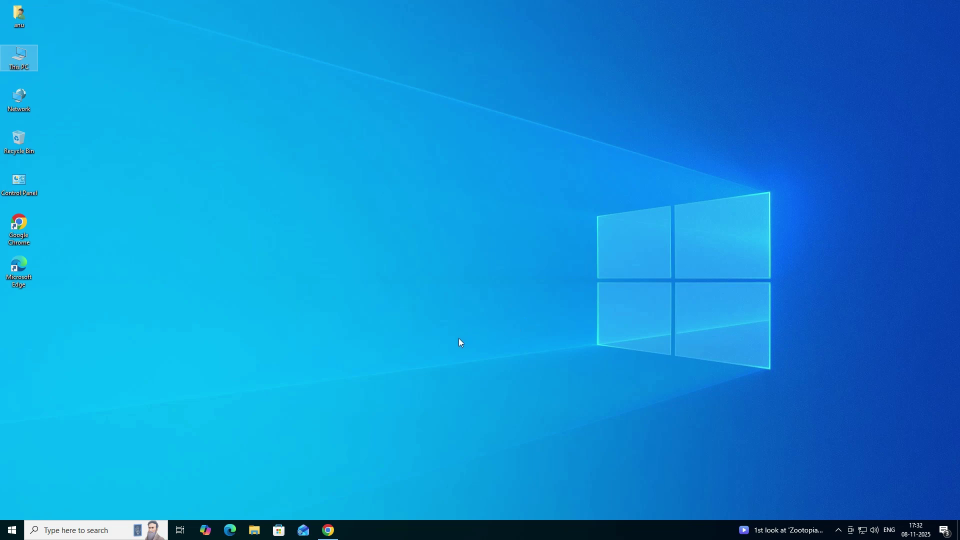
Resubmit the 'epson Lq 310 driver' search in Chrome.
click(327, 529)
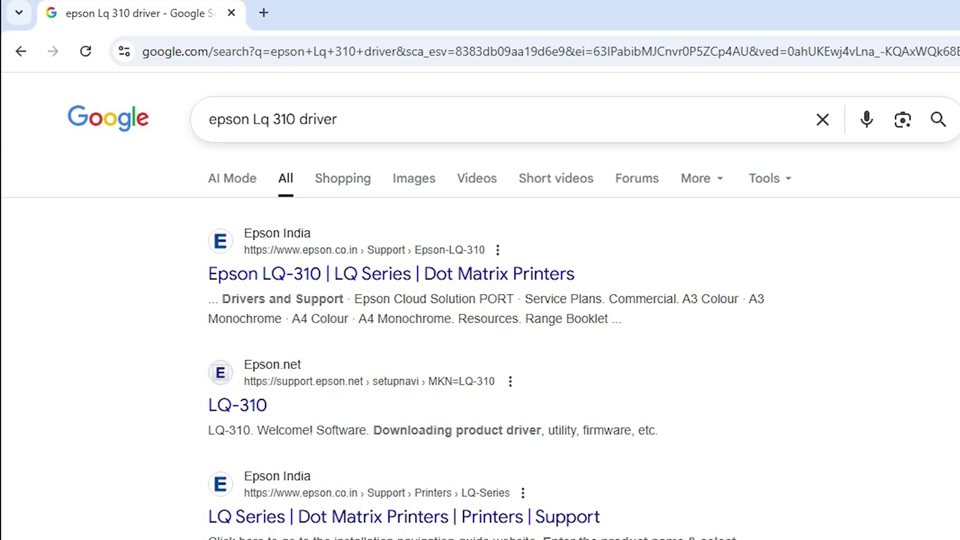
click(337, 118)
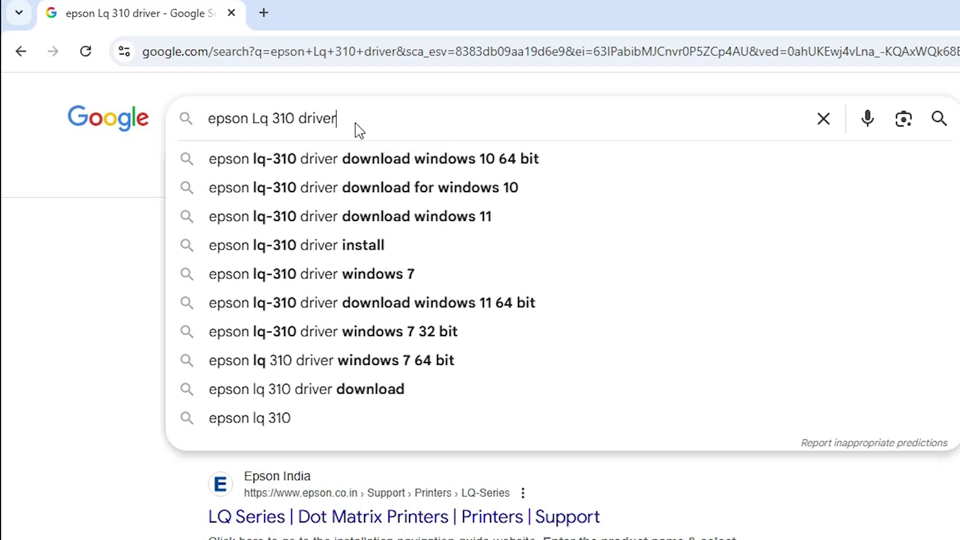
key(Return)
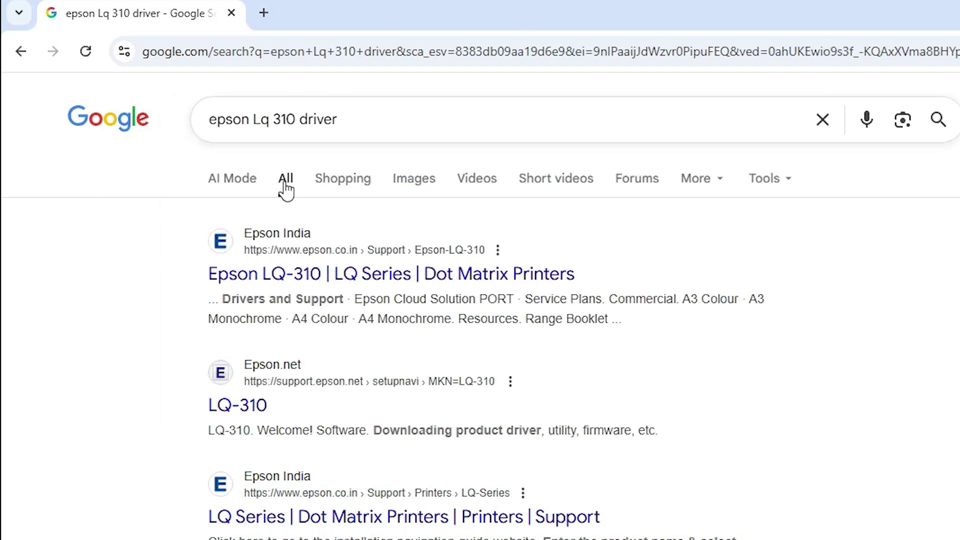
Open the first Epson LQ-310 result in a new tab and scroll to its downloads.
right_click(356, 278)
click(412, 298)
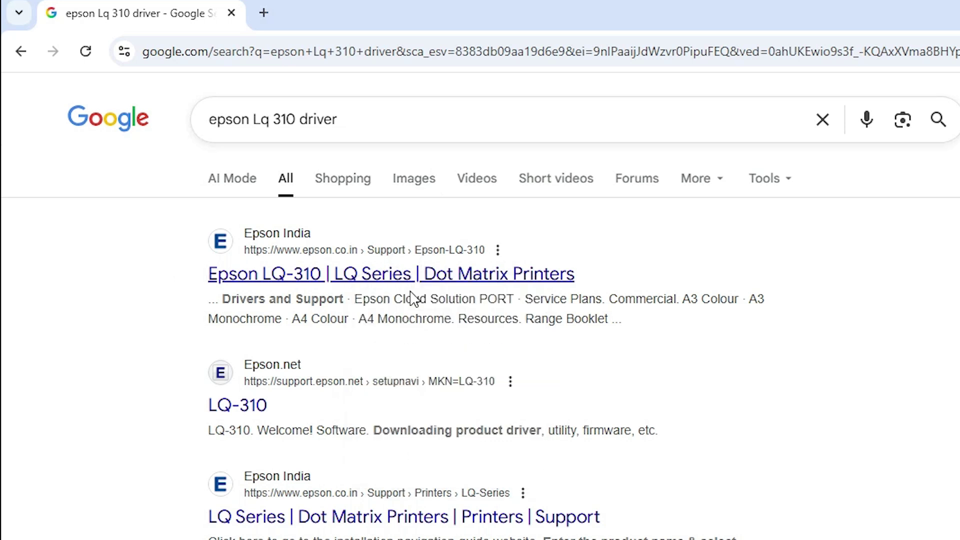
click(293, 5)
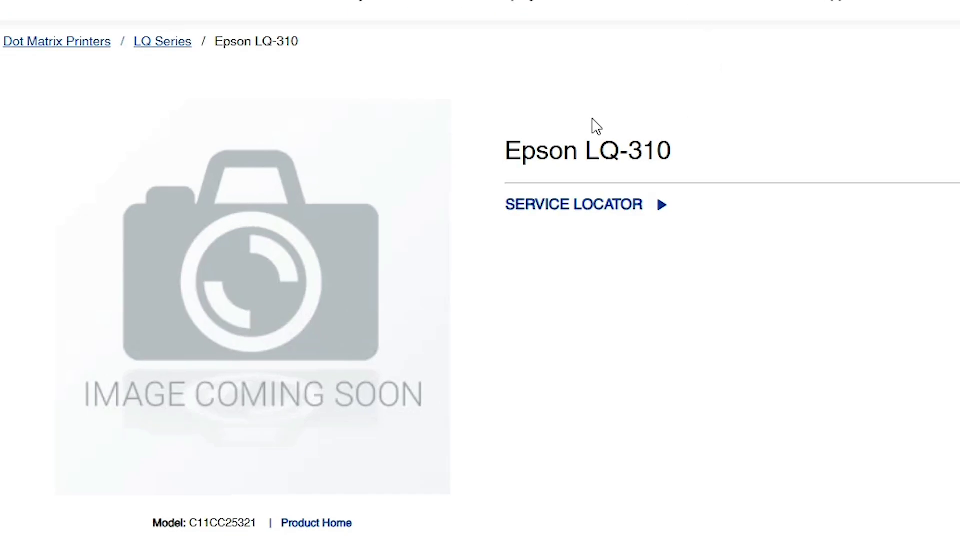
drag(502, 152, 685, 150)
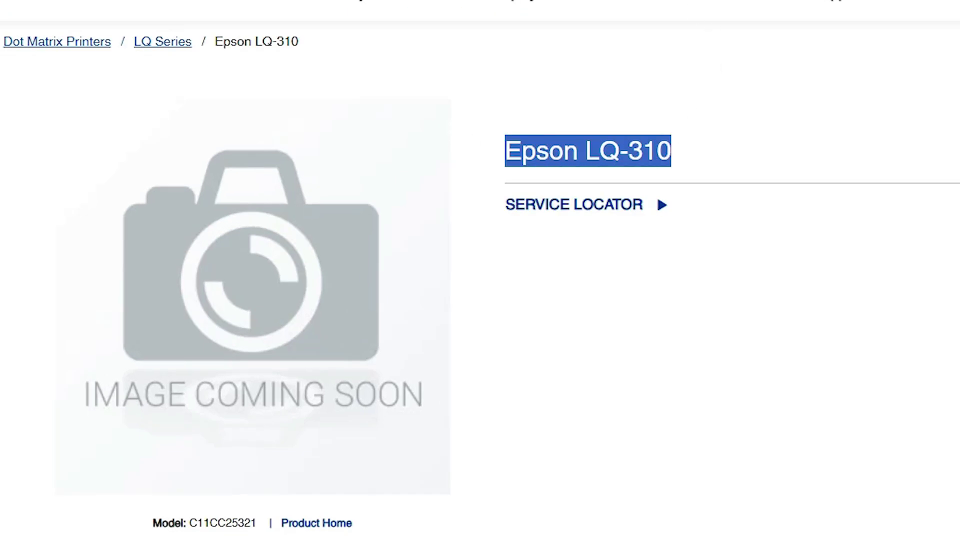
scroll(739, 285, down, 8)
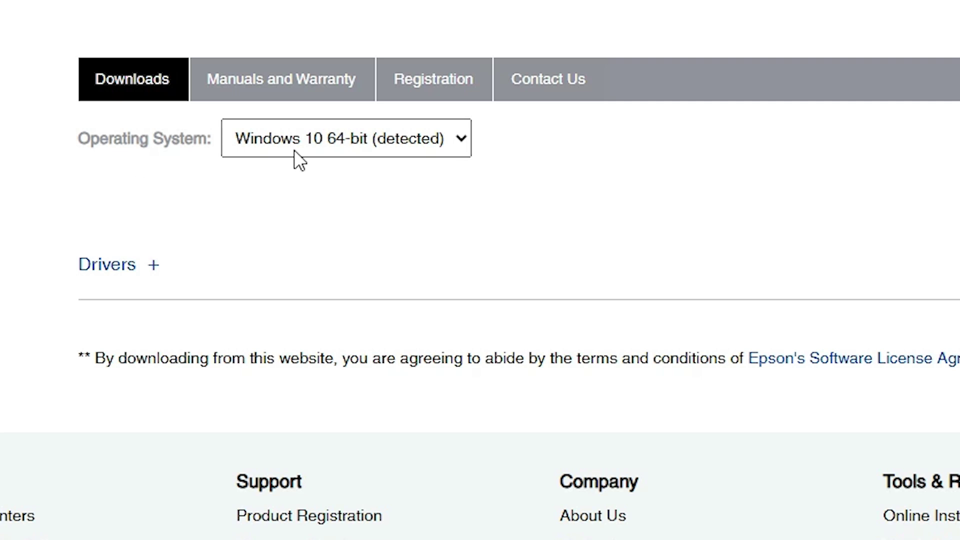
Keep Windows 10 64-bit as the OS, expand Drivers, and go to the Printer Driver download.
click(352, 138)
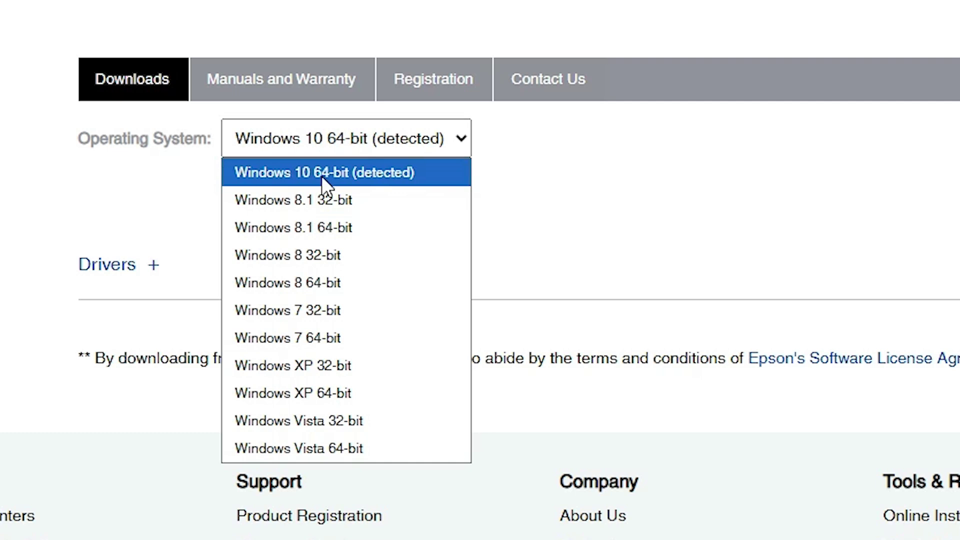
click(359, 178)
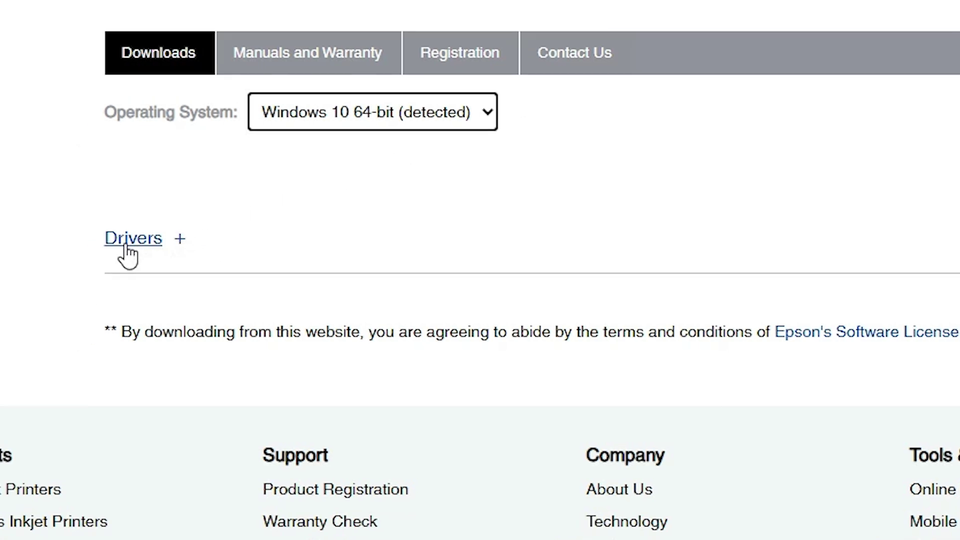
click(181, 239)
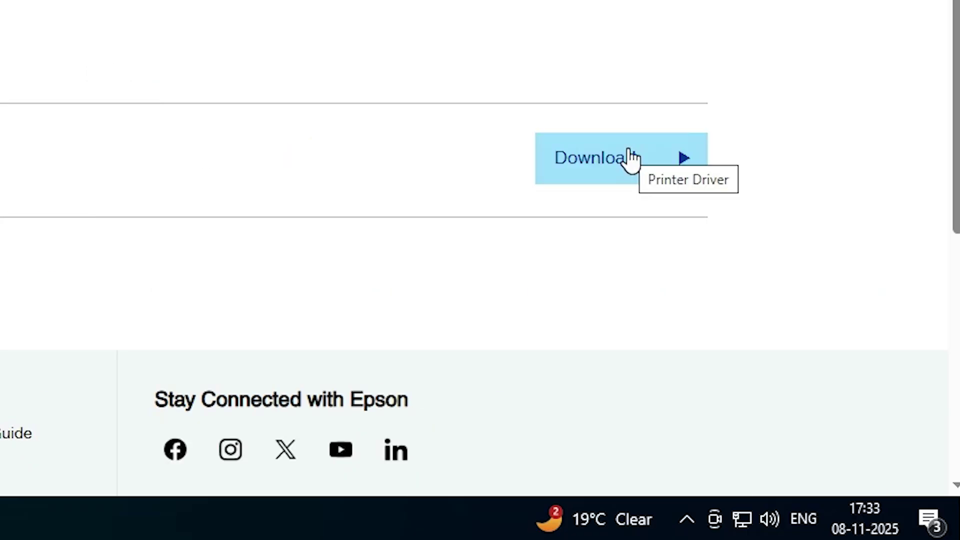
click(629, 151)
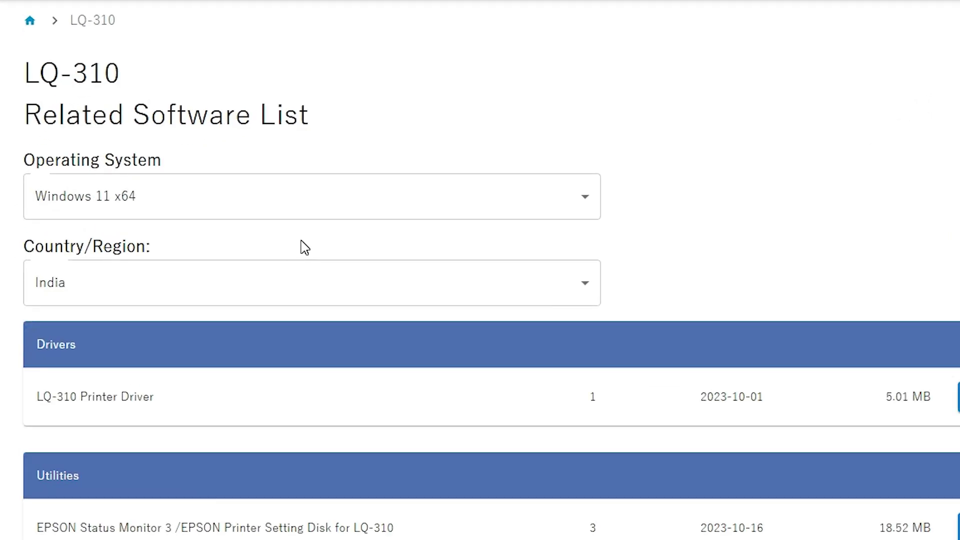
Choose Windows 10 x64 as the OS and locate the LQ-310 Printer Driver row.
click(310, 200)
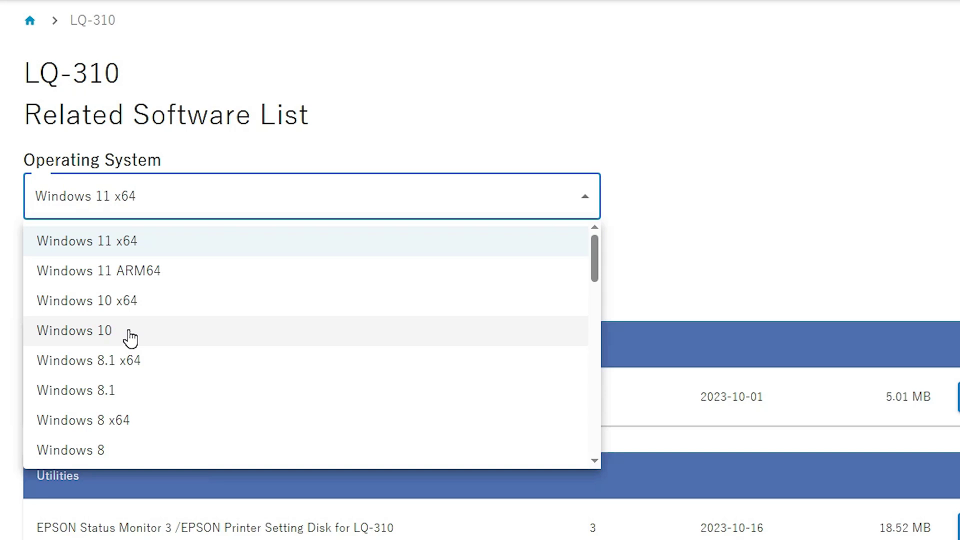
click(138, 314)
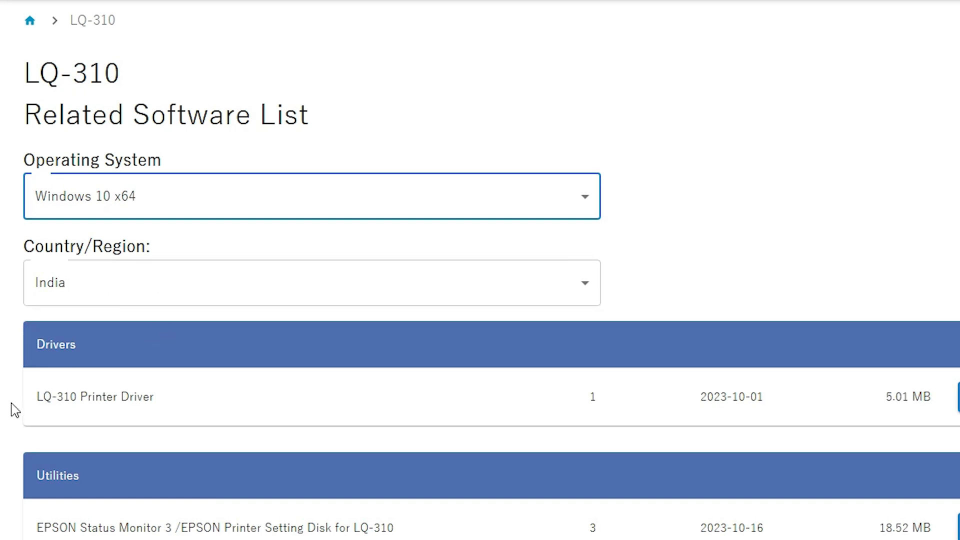
scroll(11, 409, down, 4)
double_click(34, 206)
drag(79, 203, 137, 205)
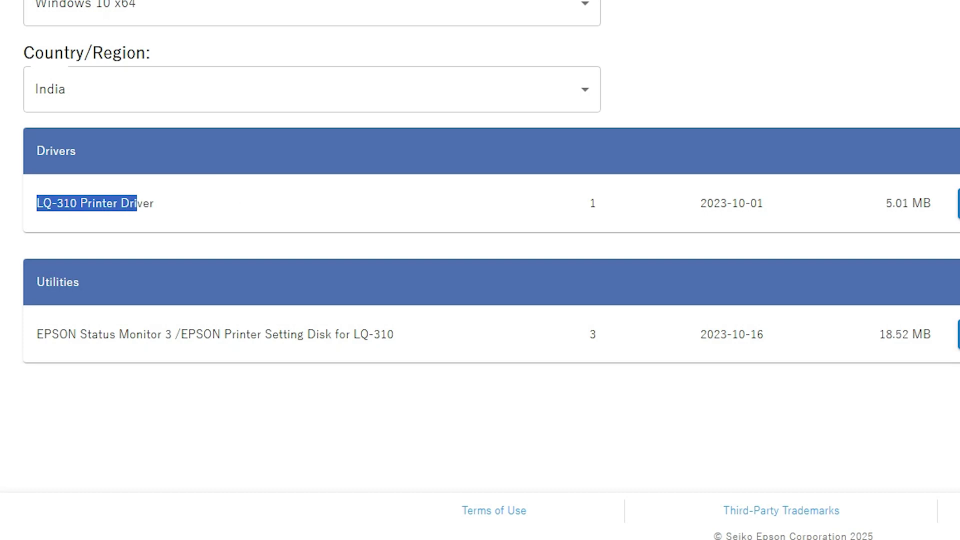
Accept the Software License Agreement and download the LQ-310 driver zip.
click(693, 219)
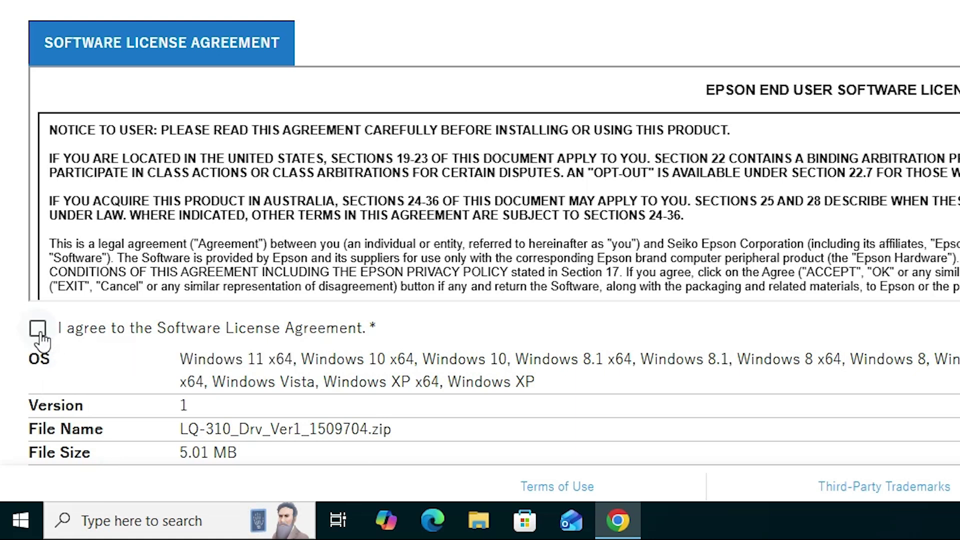
click(38, 328)
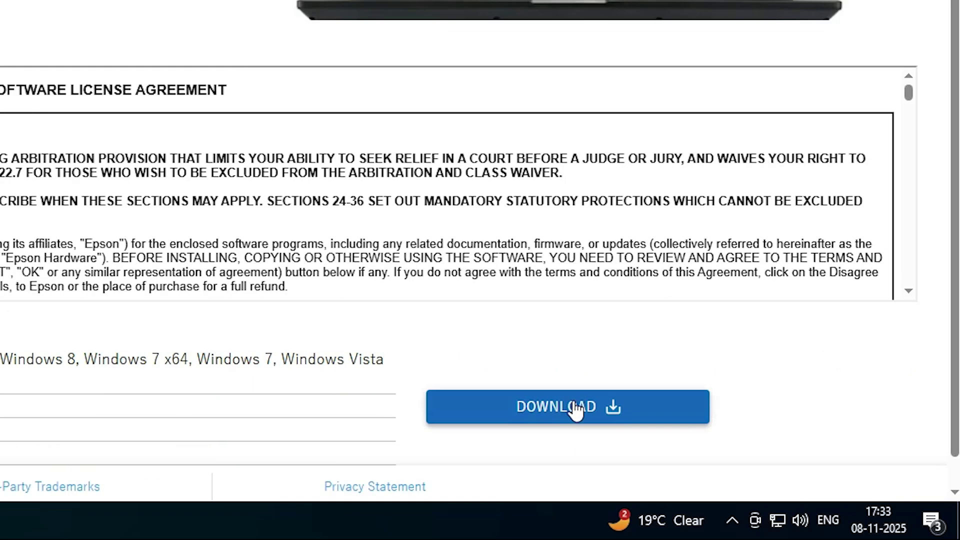
click(575, 407)
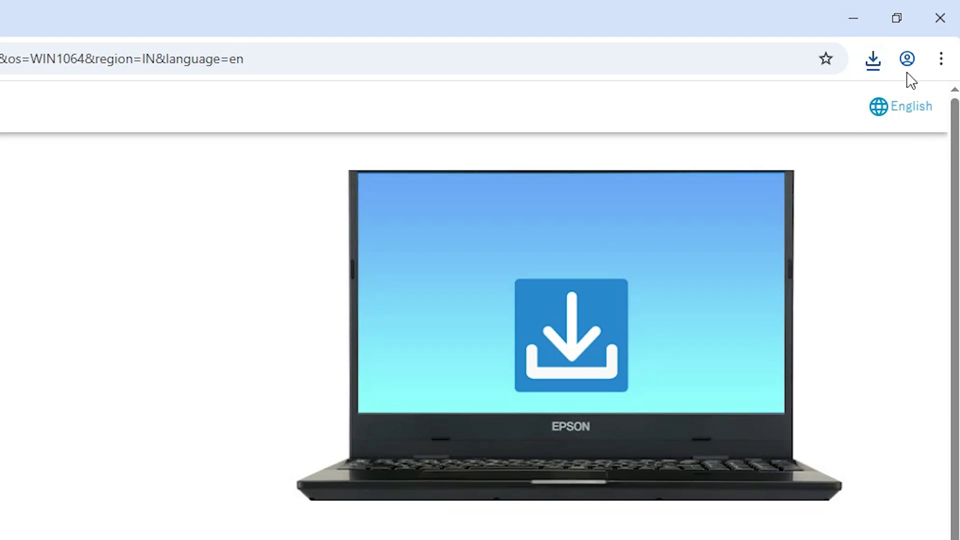
Move LQ-310_Drv_Ver1_1509704.zip from Downloads onto the desktop and close Explorer.
click(881, 58)
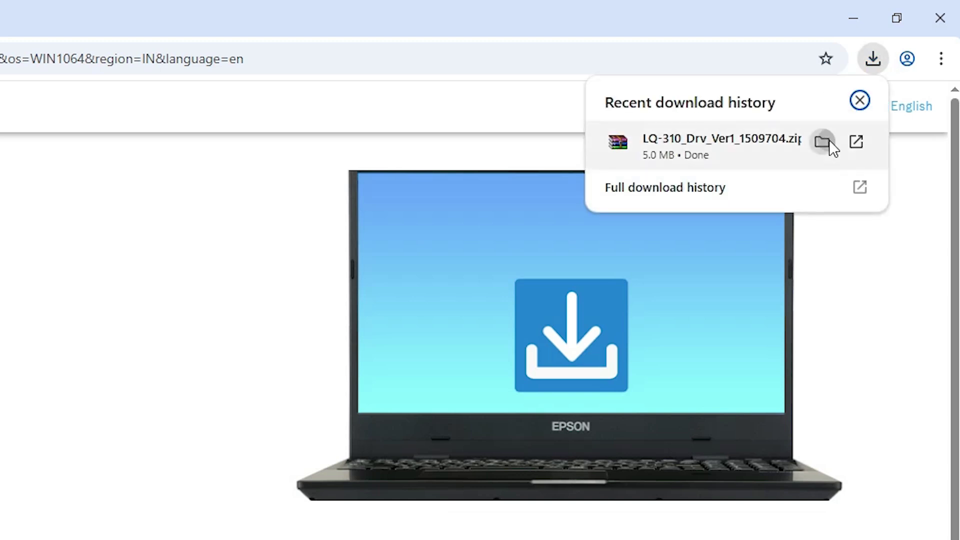
click(826, 141)
click(862, 11)
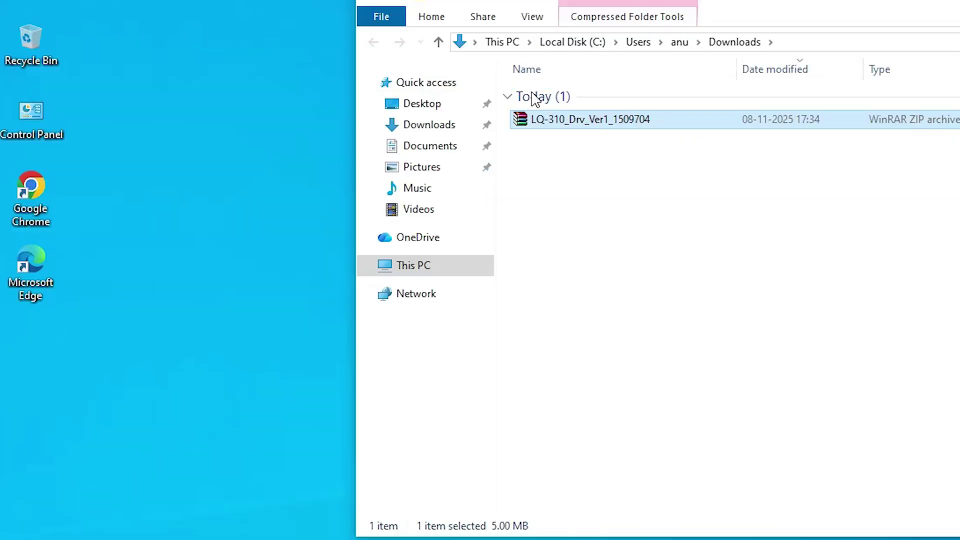
drag(591, 126, 225, 308)
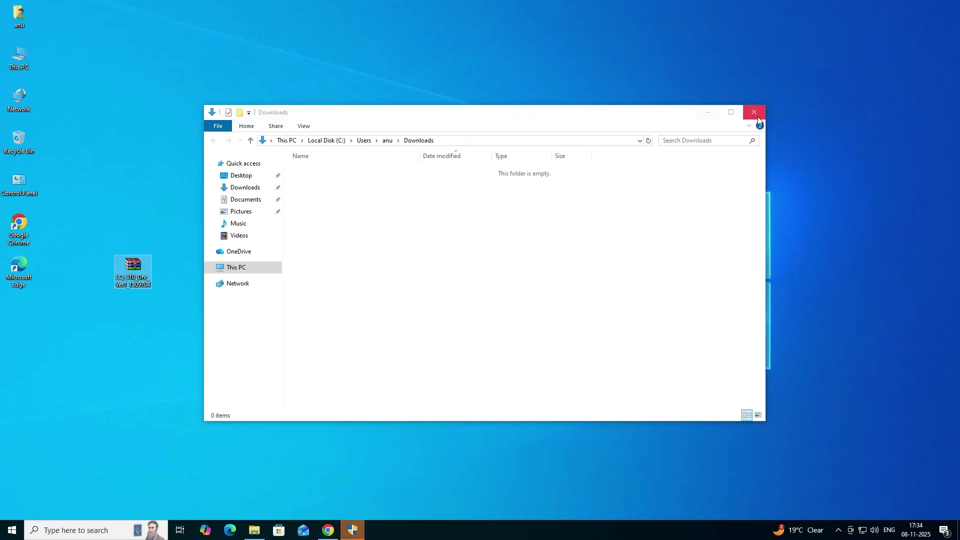
click(755, 113)
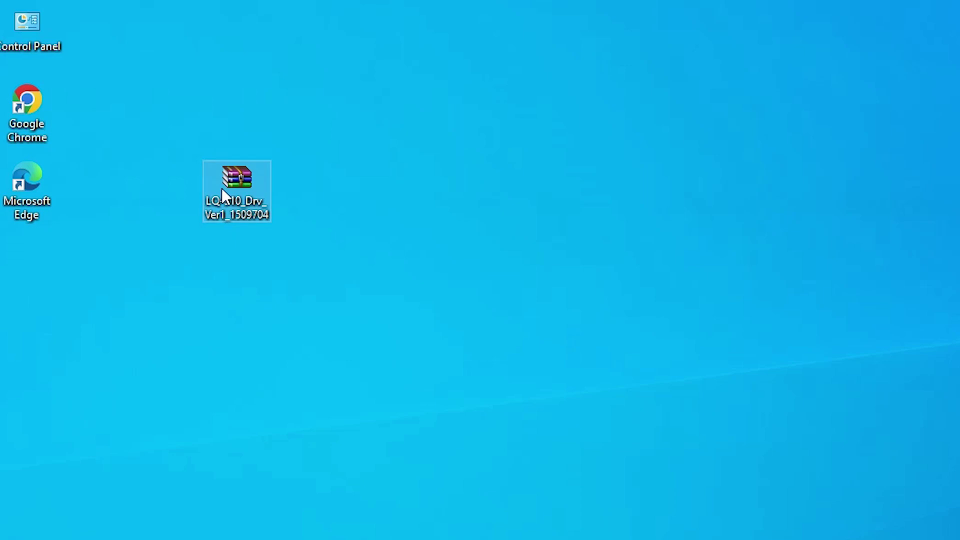
drag(221, 188, 186, 191)
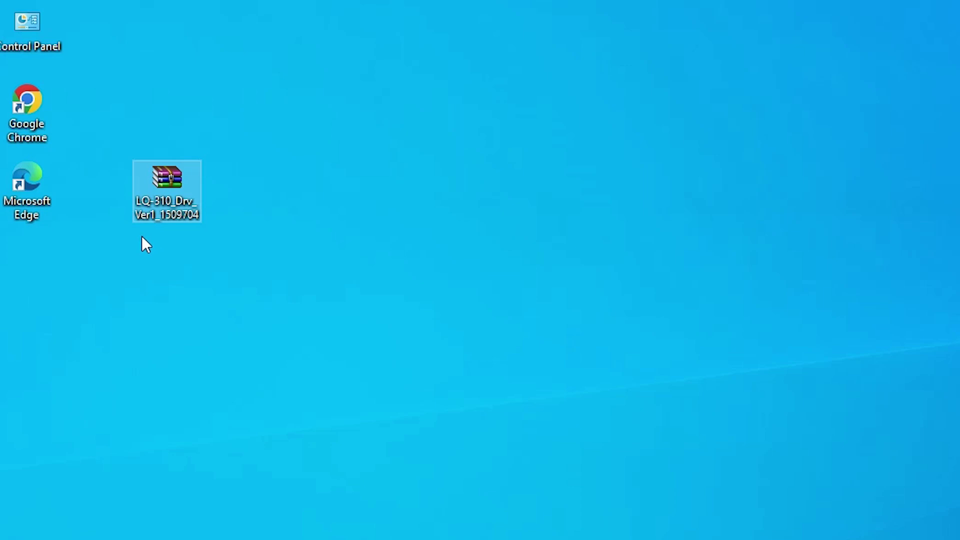
Extract the LQ-310 driver zip onto the desktop with default settings.
right_click(167, 183)
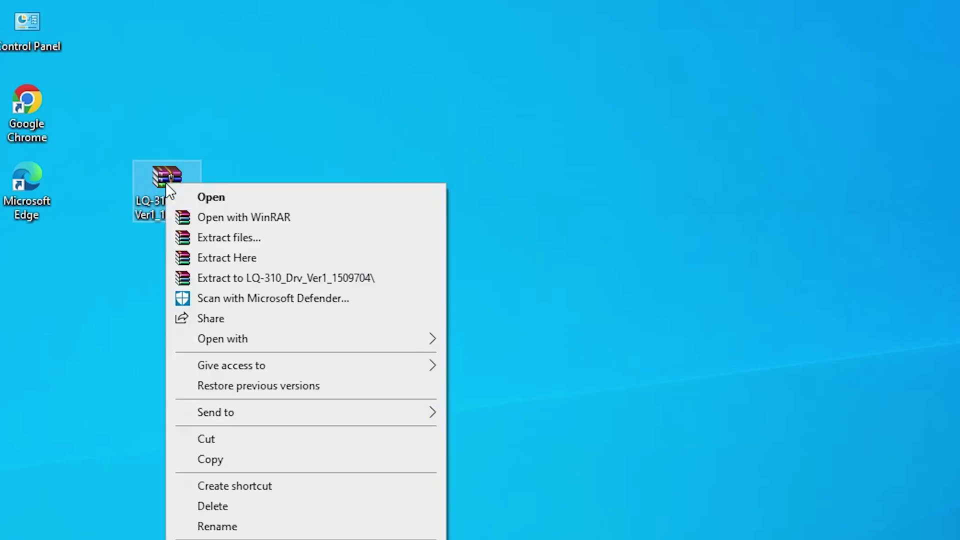
click(251, 244)
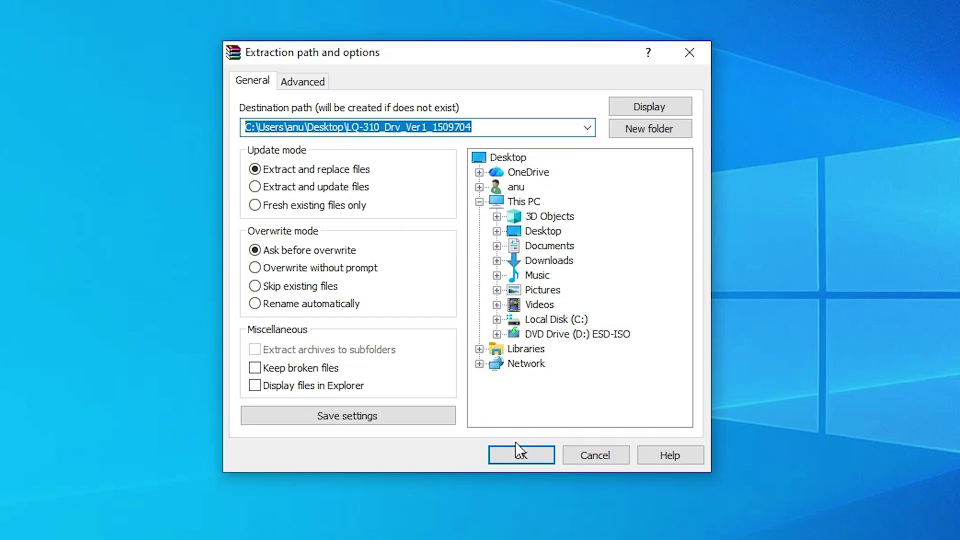
click(518, 447)
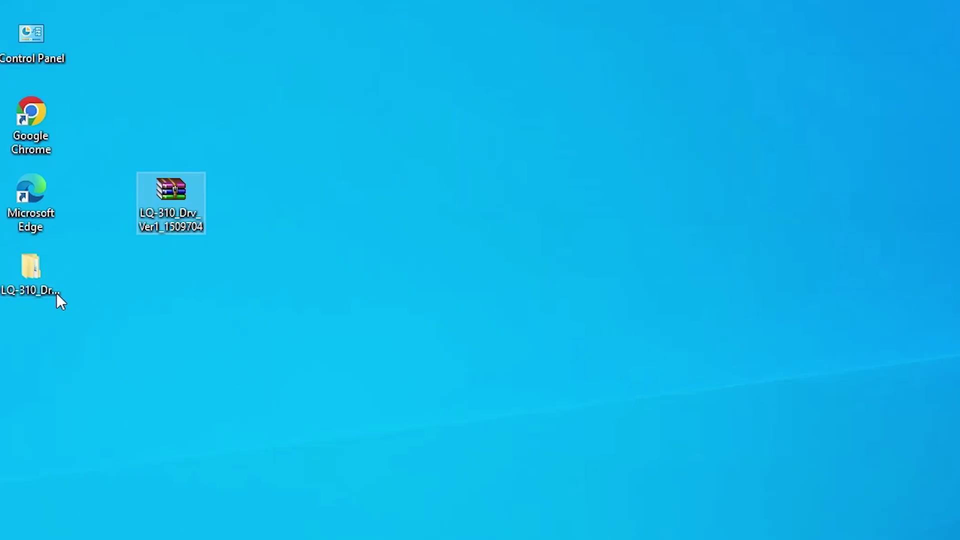
Open the extracted folder down to WINX64, then close the window.
double_click(39, 286)
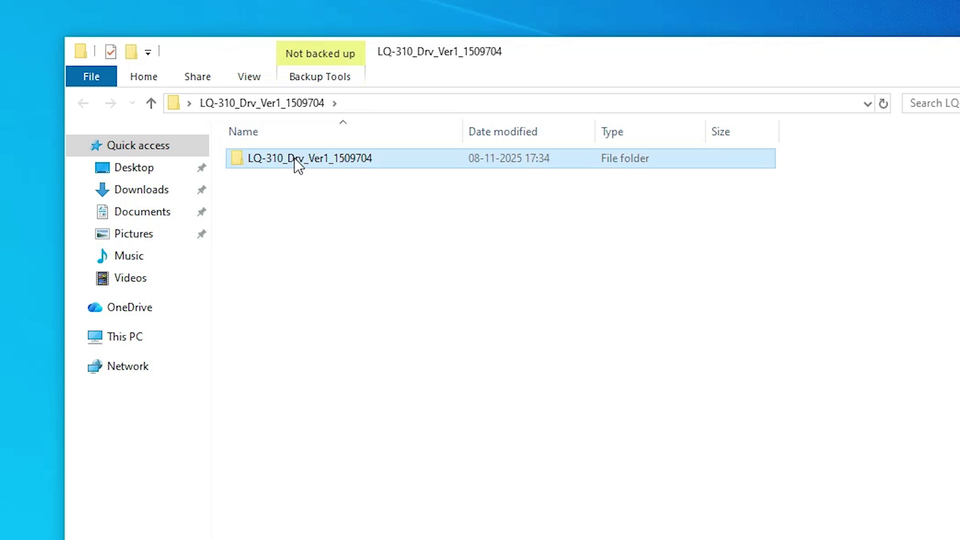
double_click(604, 20)
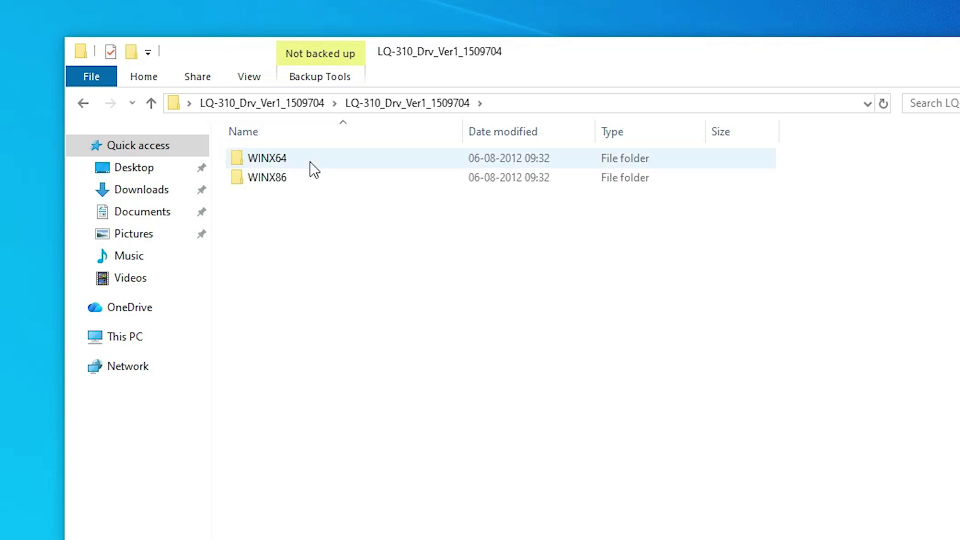
mouse_move(308, 162)
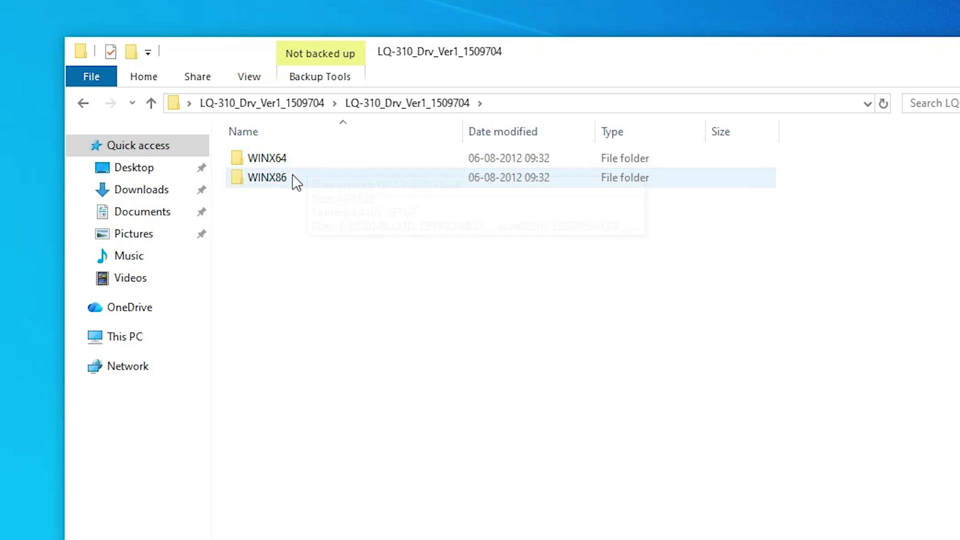
click(295, 182)
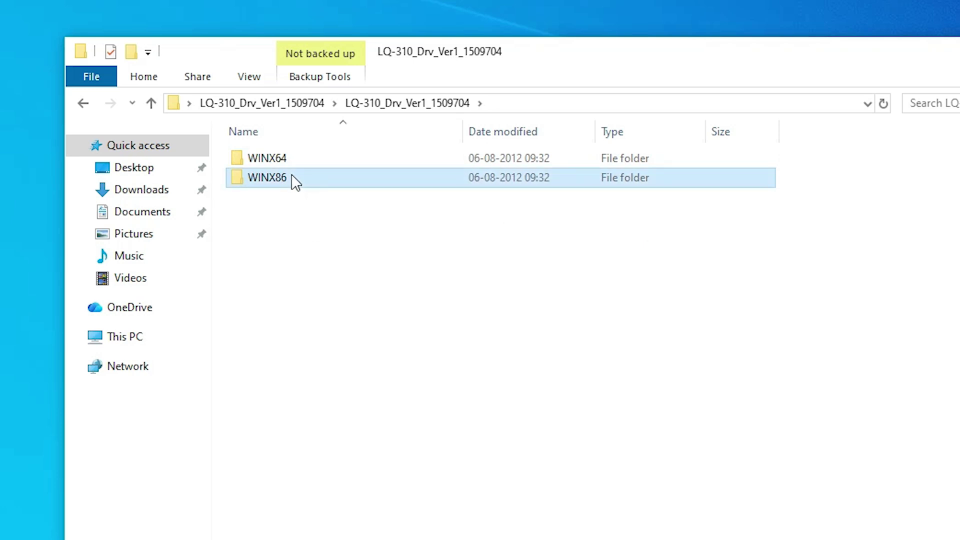
click(298, 159)
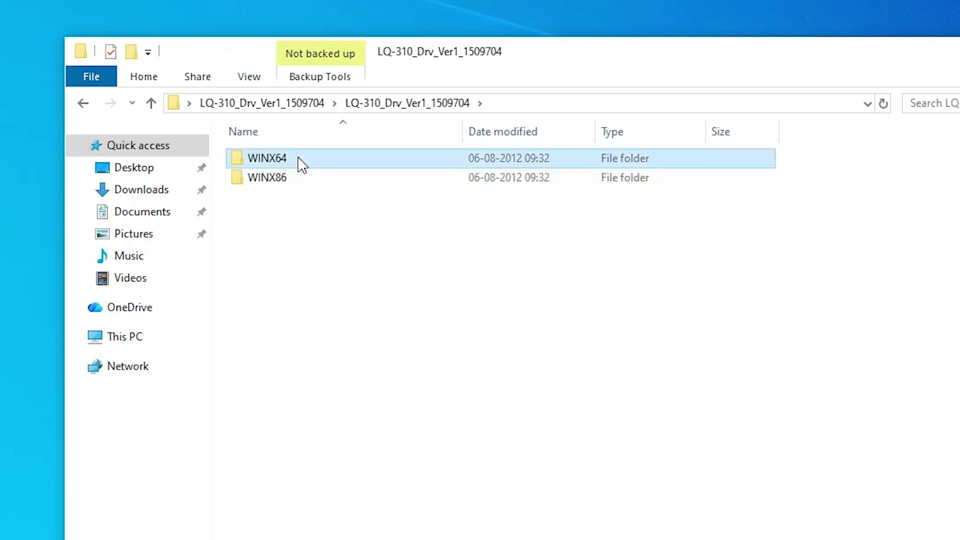
double_click(299, 159)
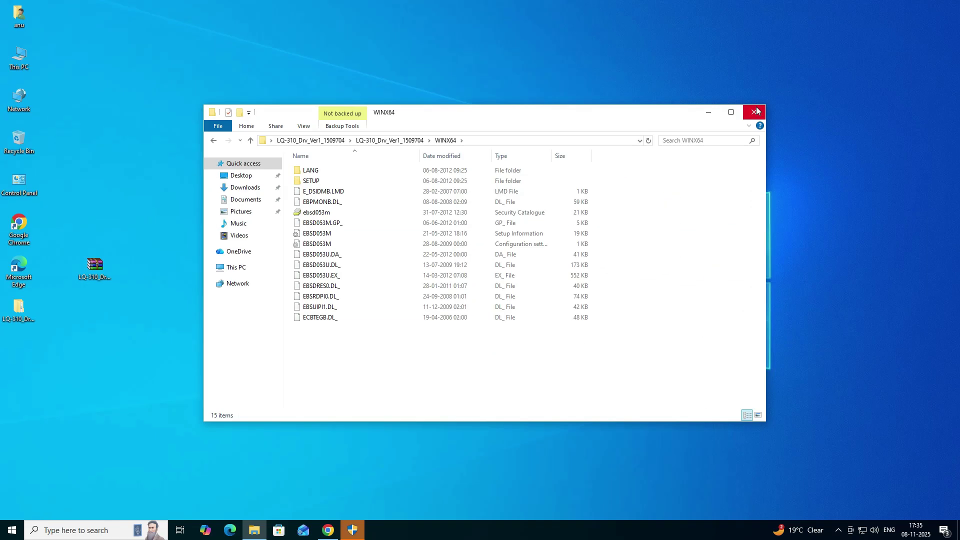
click(756, 108)
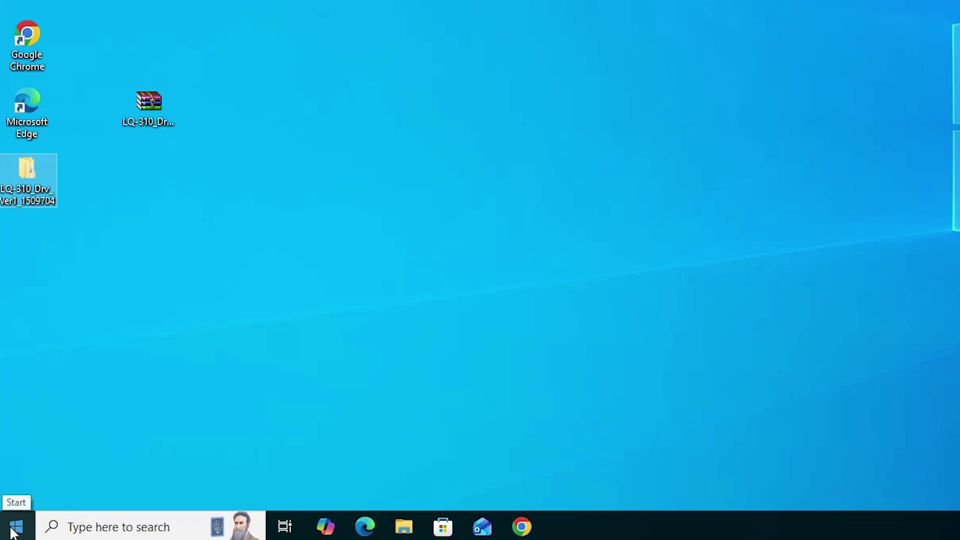
From Printers & scanners, add a printer via 'The printer that I want isn't listed'.
click(15, 529)
text(pr)
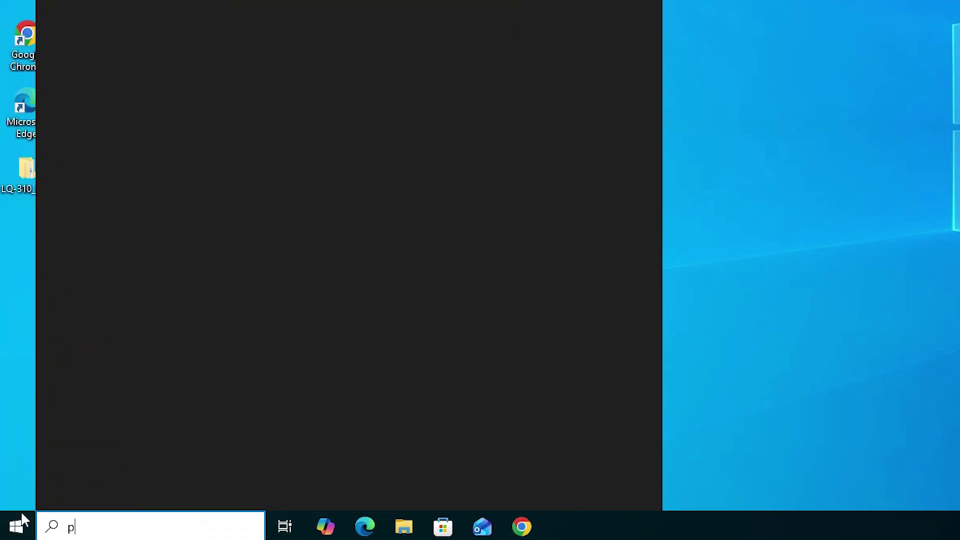
click(131, 102)
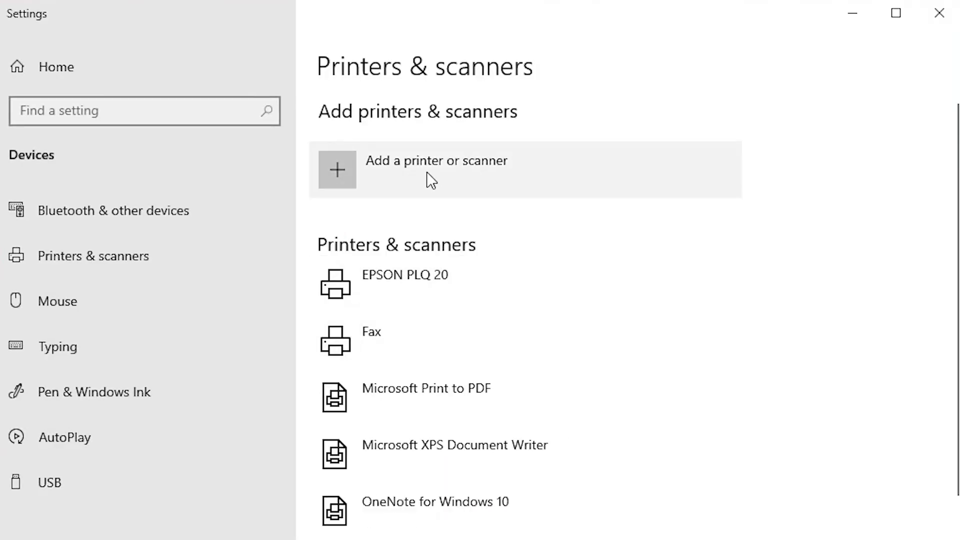
click(435, 171)
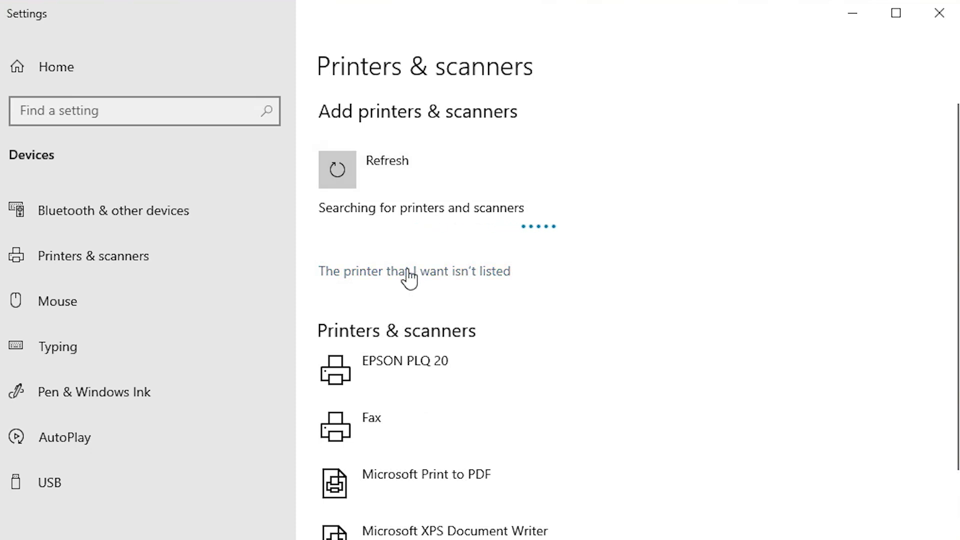
click(494, 274)
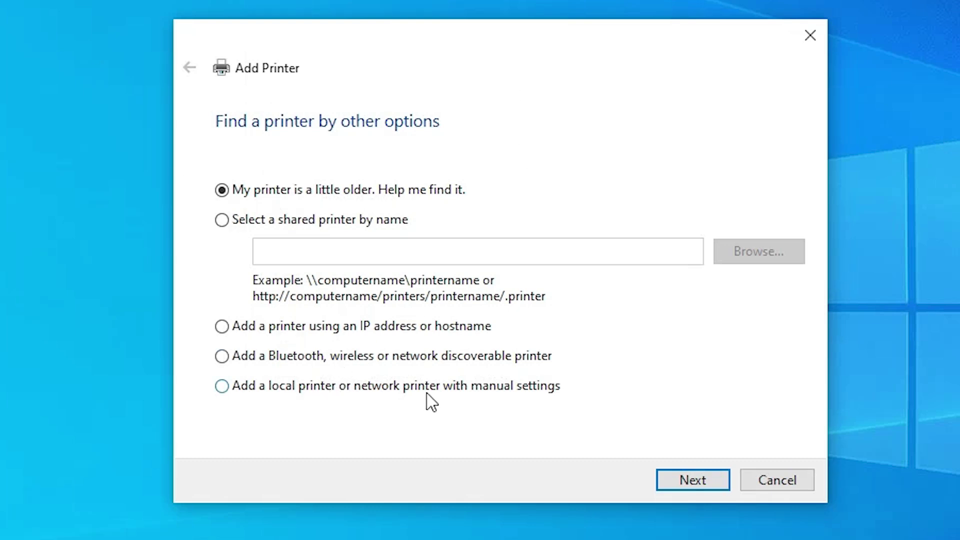
Add a local printer manually using the existing USB_001 (Local Port).
click(520, 392)
click(687, 479)
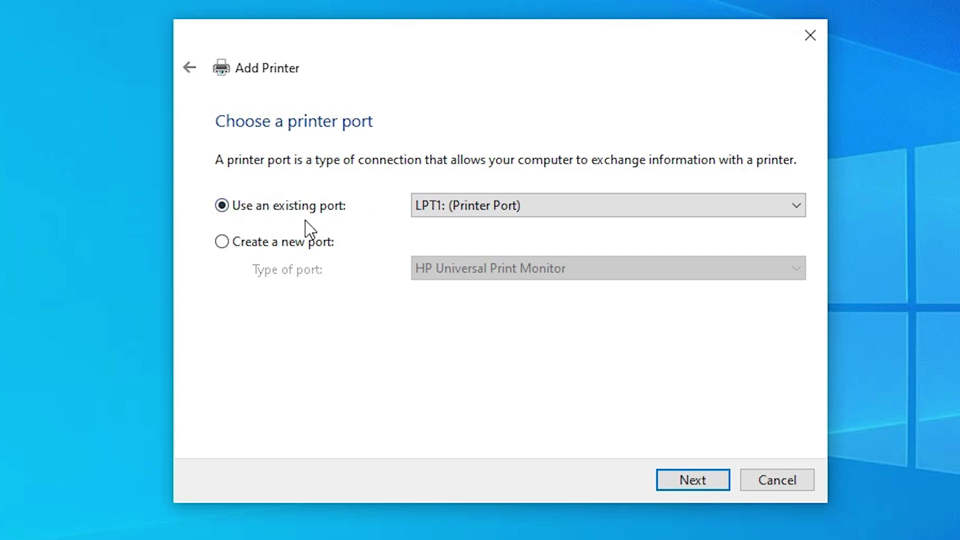
click(506, 209)
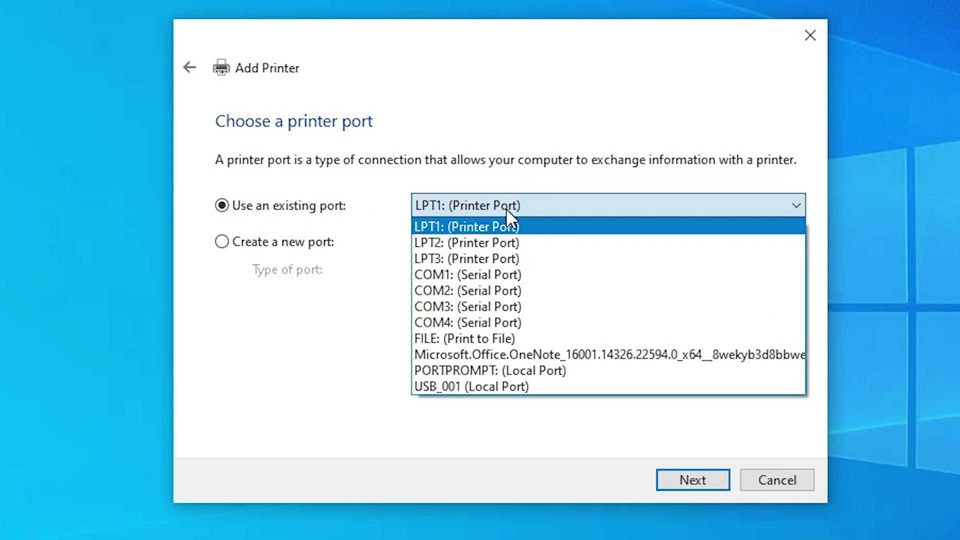
click(501, 388)
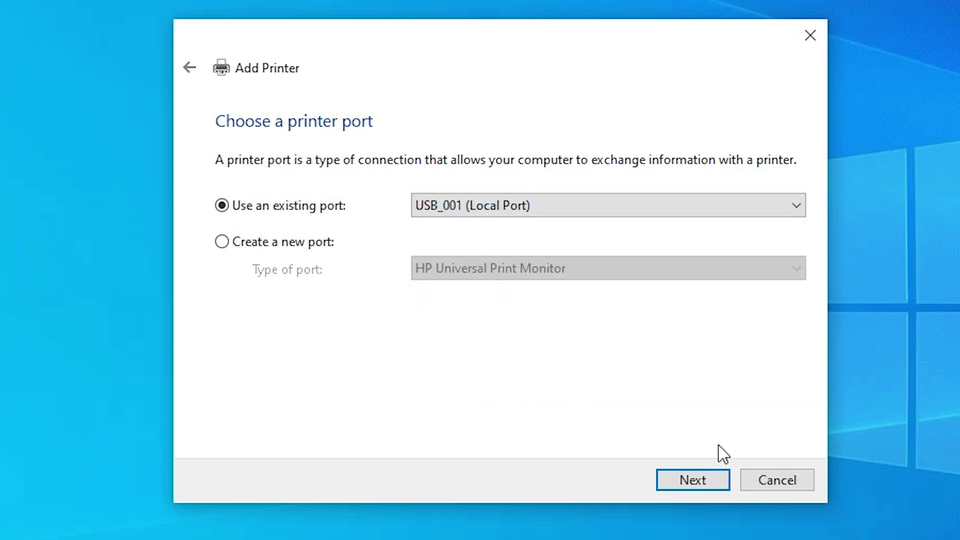
click(722, 484)
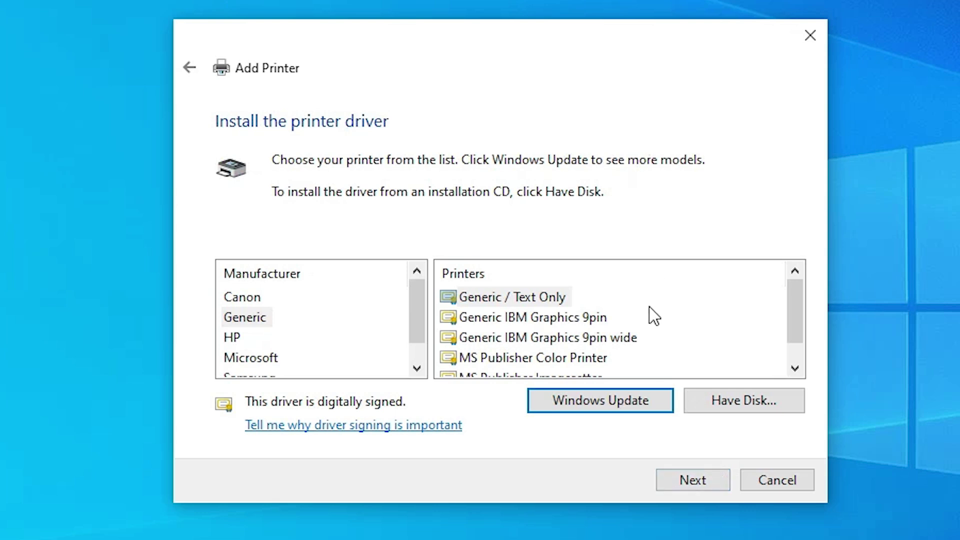
Use Have Disk to browse to Desktop > LQ-310_Drv_Ver1_1509704 > LQ-310_Drv_Ver1_1509704 > WINX64.
click(735, 400)
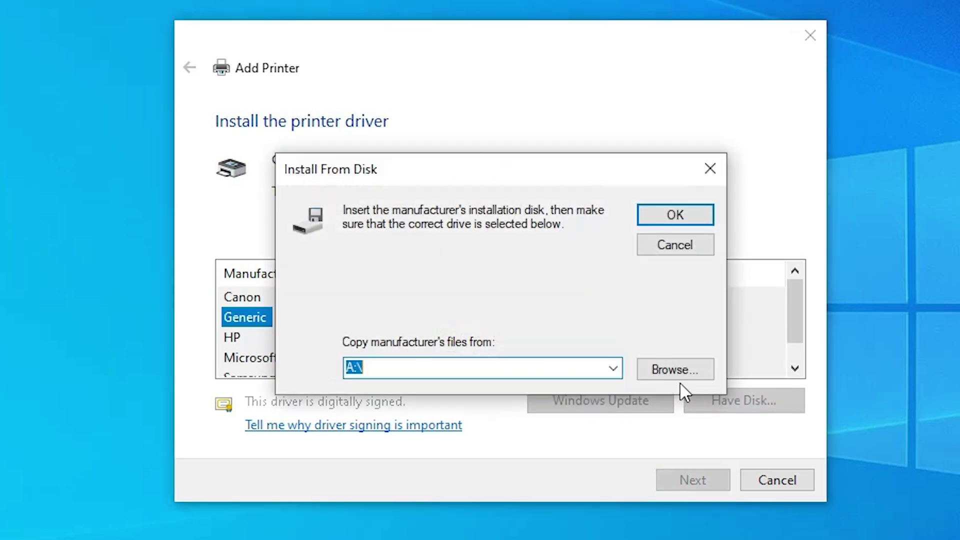
click(676, 370)
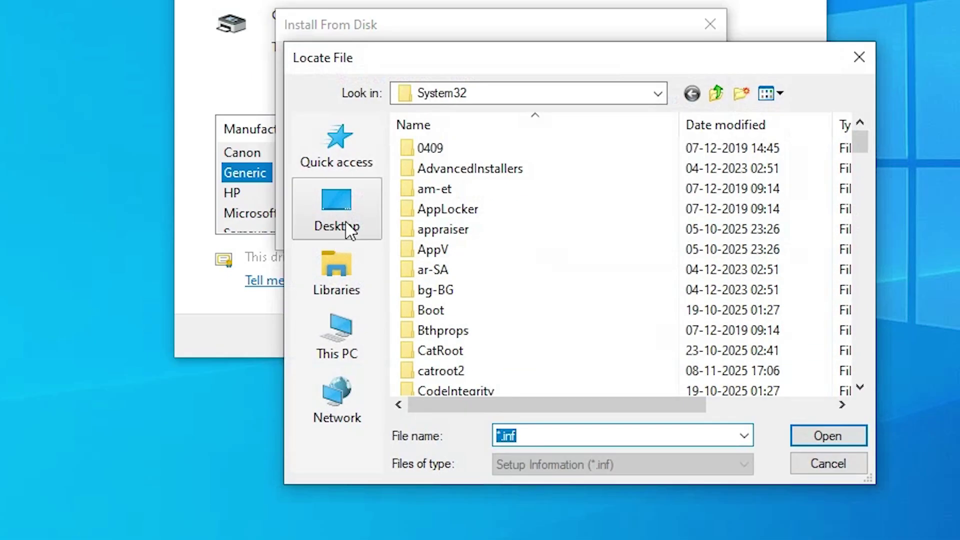
click(346, 223)
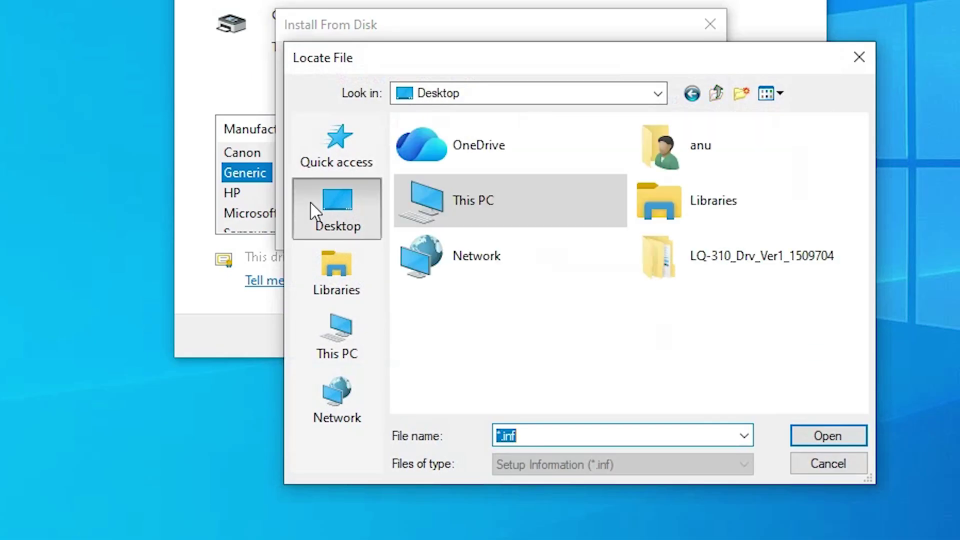
double_click(736, 270)
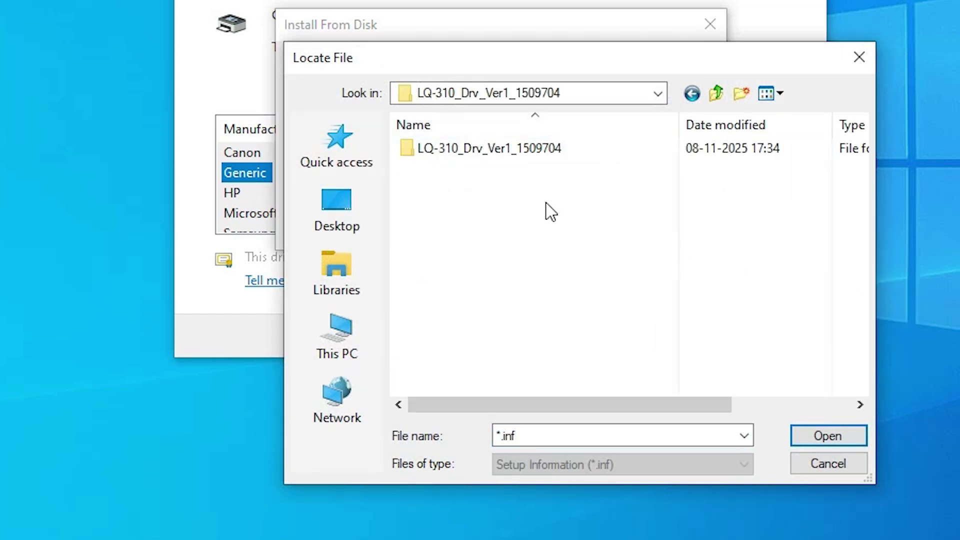
double_click(497, 157)
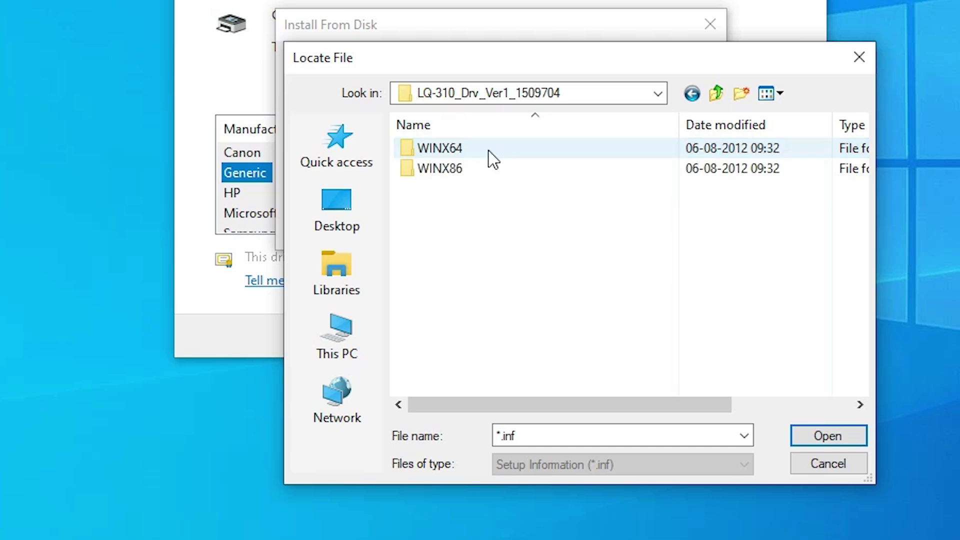
click(470, 158)
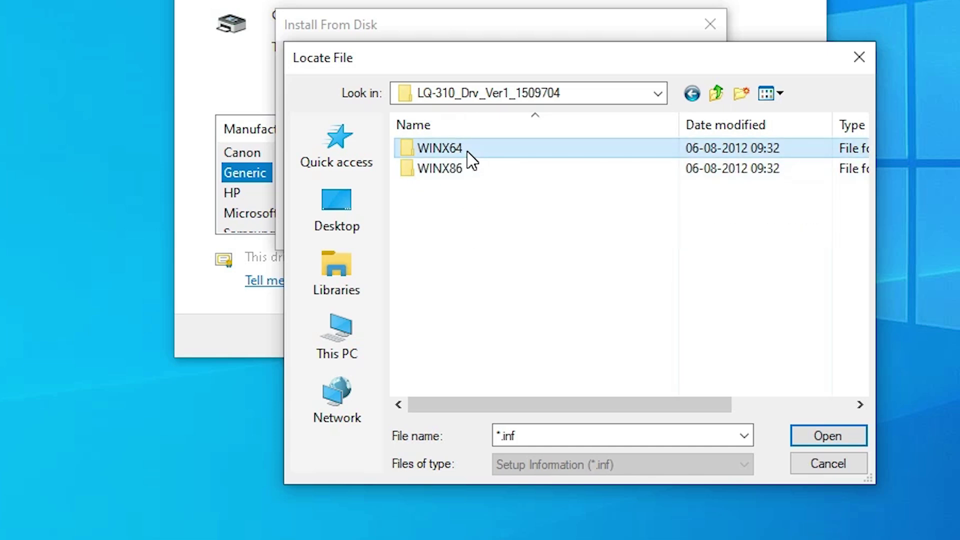
mouse_move(470, 159)
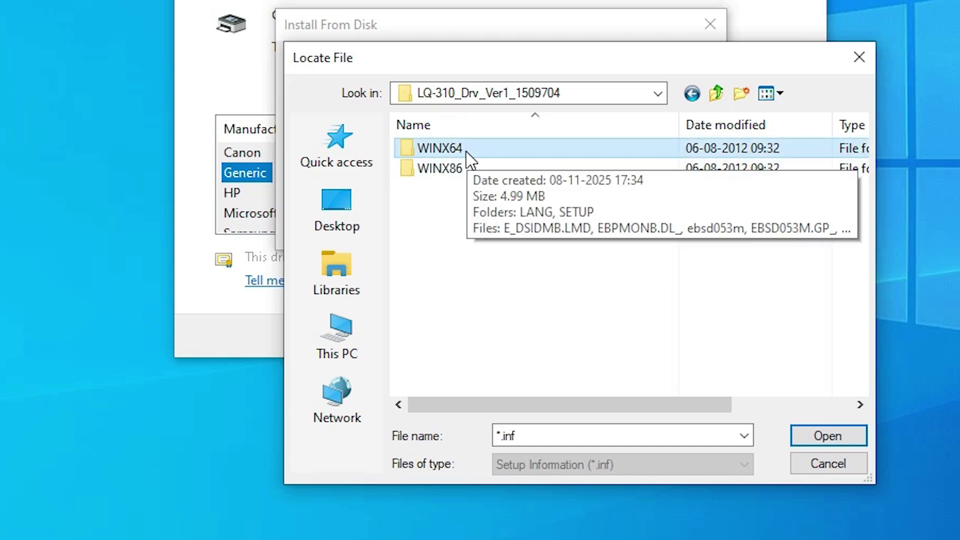
click(462, 171)
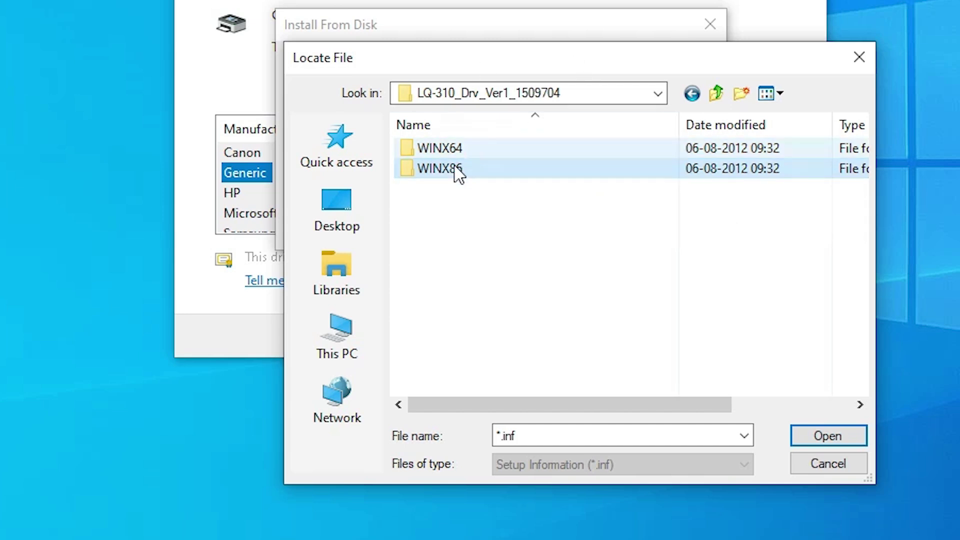
double_click(475, 153)
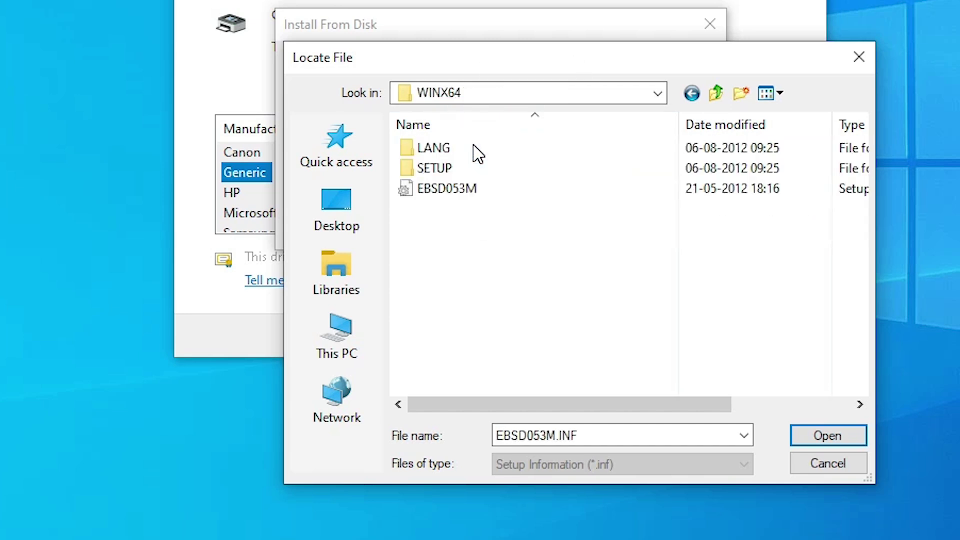
Pick EBSD053M as the driver file and load it.
click(443, 194)
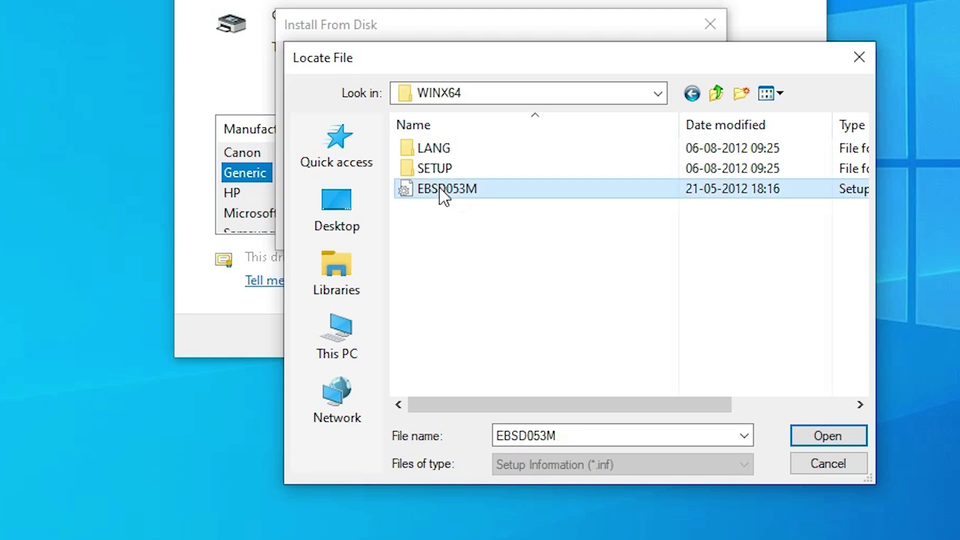
click(467, 195)
click(458, 206)
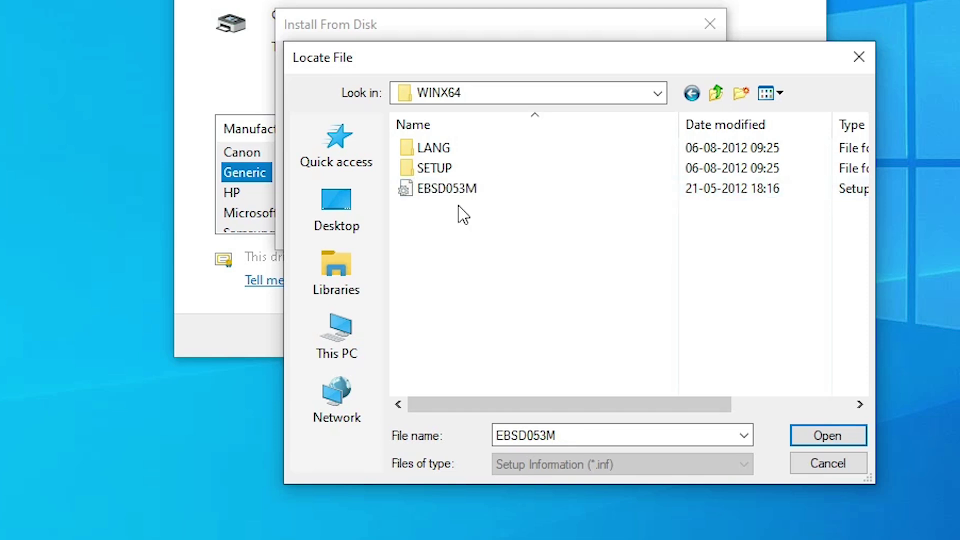
click(456, 196)
click(862, 430)
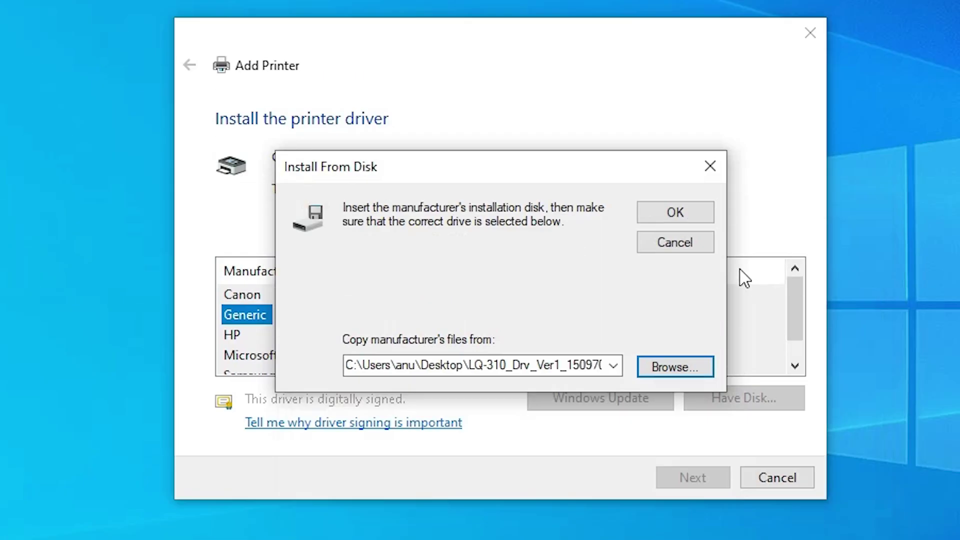
click(675, 212)
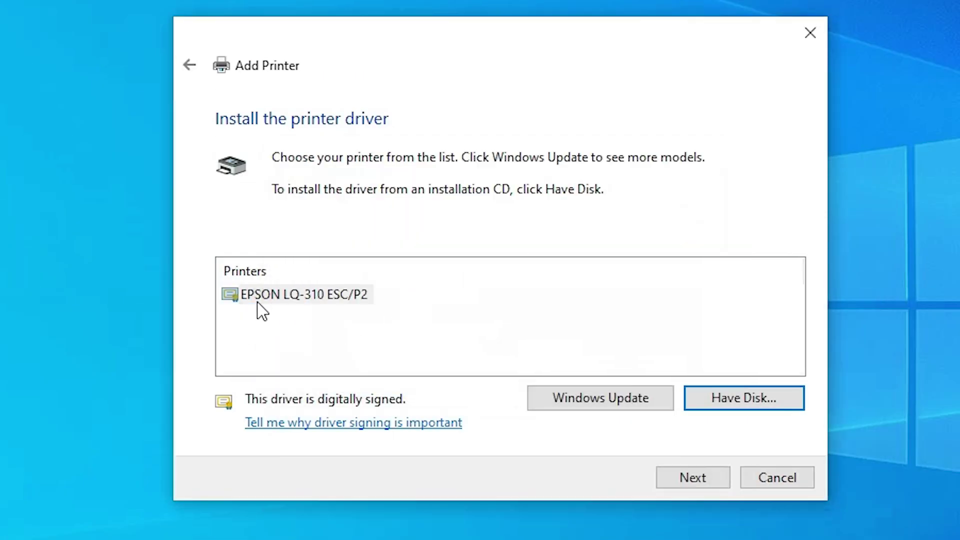
Select the EPSON LQ-310 ESC/P2 driver and rename the printer to 'EPSON LQ-310'.
click(320, 300)
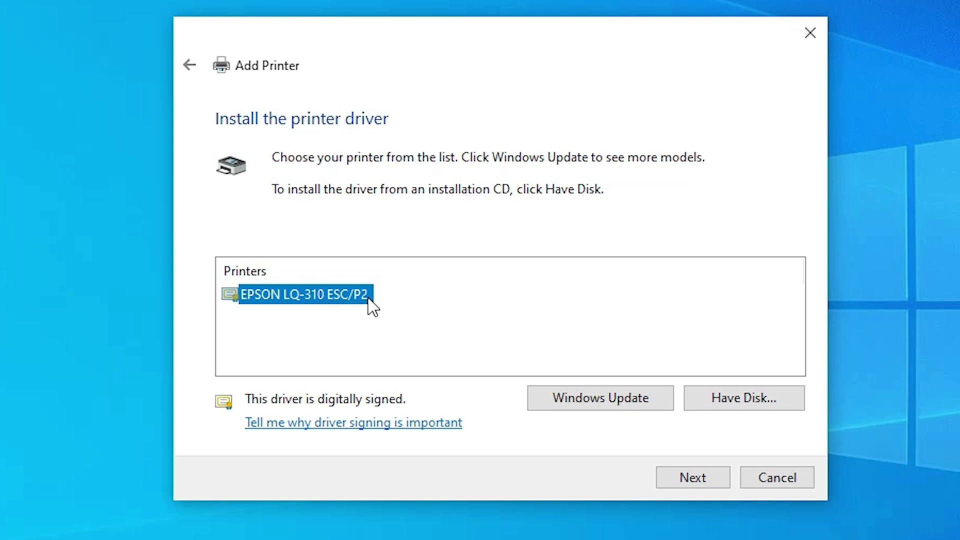
click(692, 479)
click(460, 161)
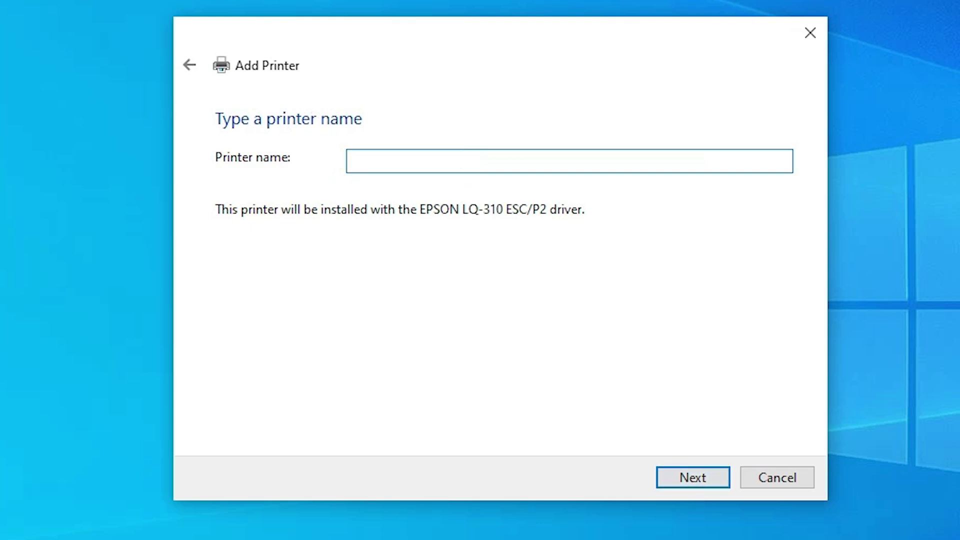
double_click(460, 161)
key(BackSpace)
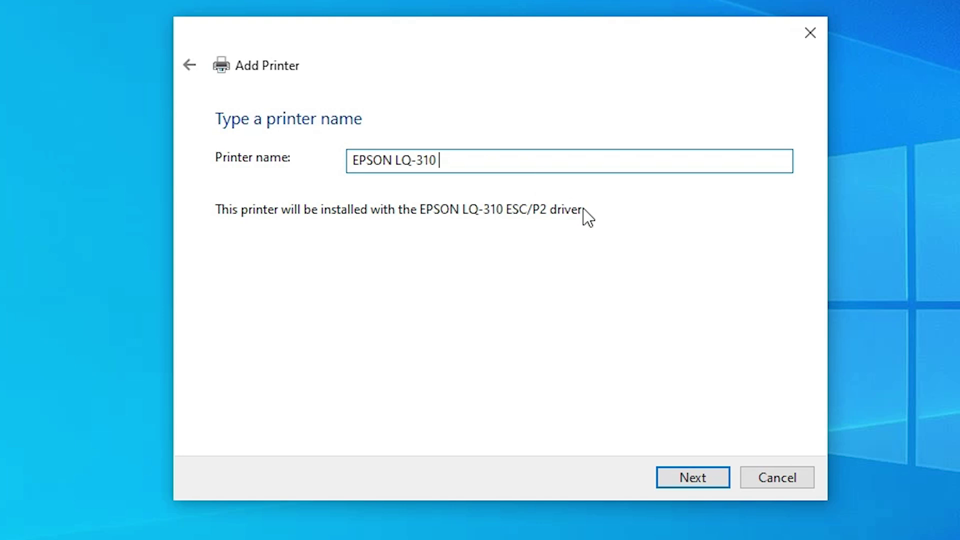
Install the printer, keep it unshared, and finish the wizard.
click(686, 482)
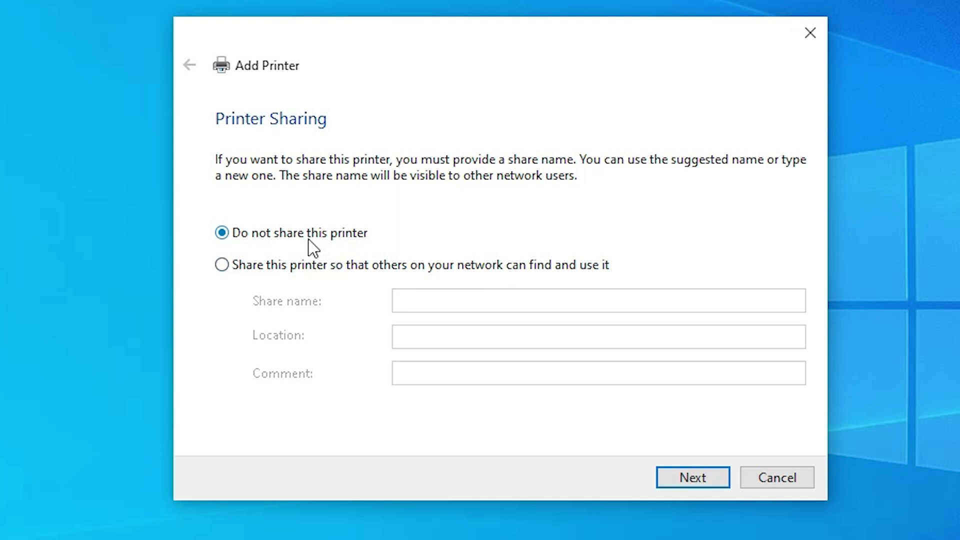
click(710, 476)
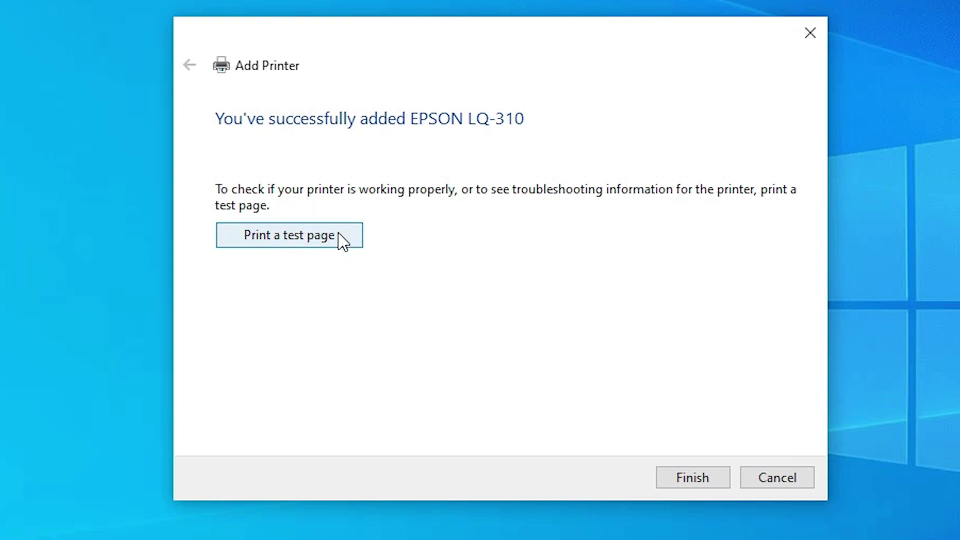
click(696, 481)
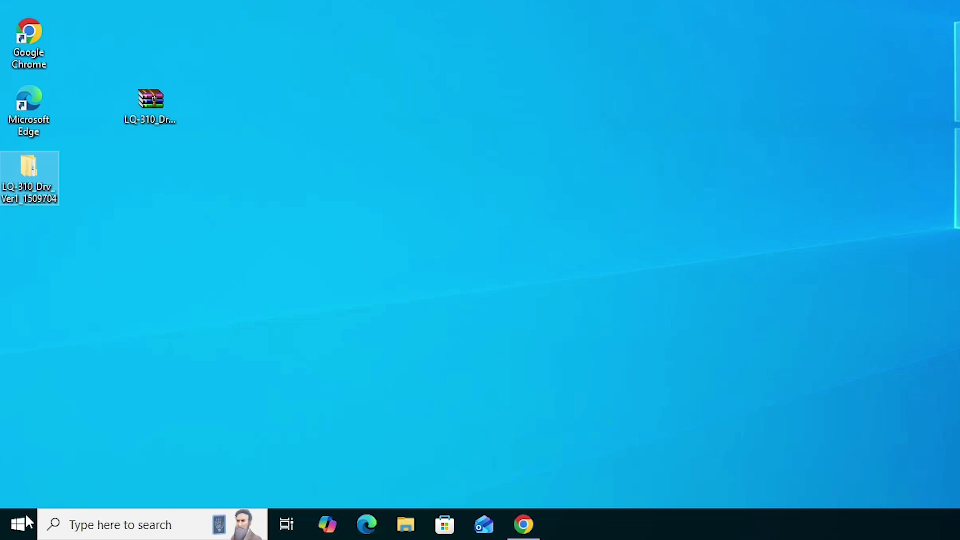
Search 'pr' from Start and open the Printers & scanners settings page.
click(26, 524)
text(p)
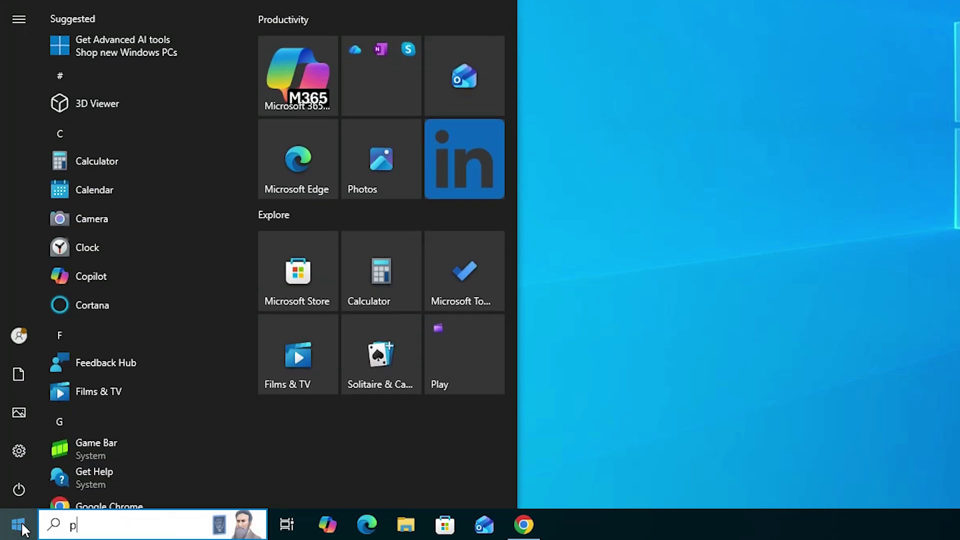
text(r)
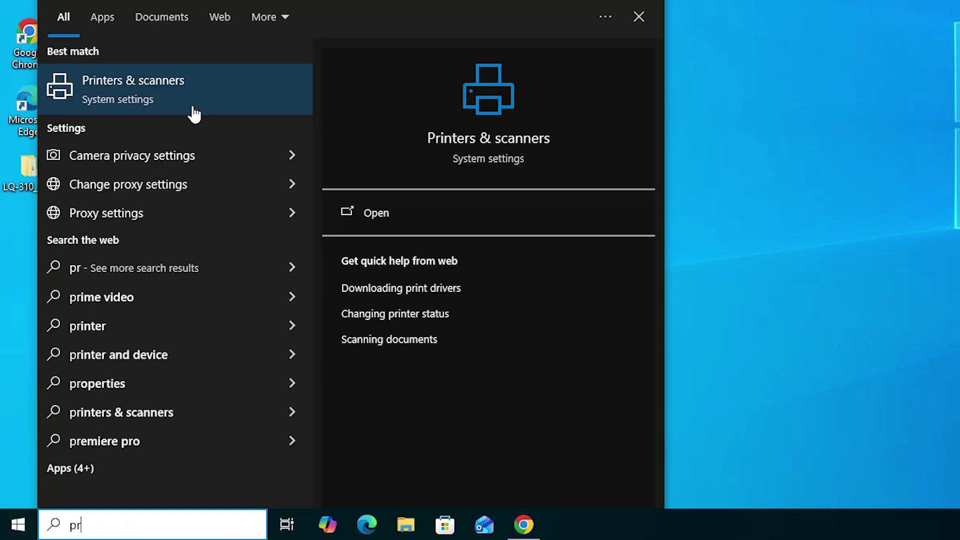
click(193, 101)
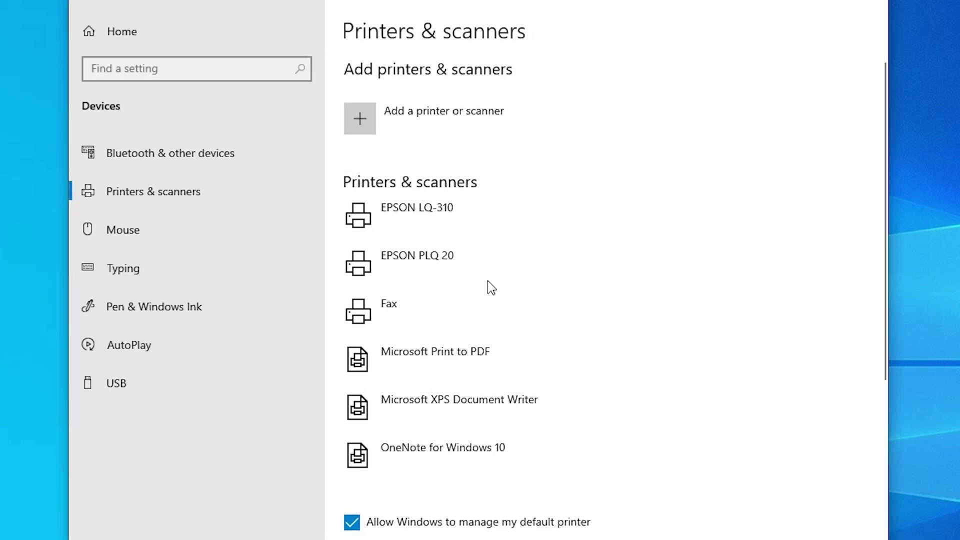